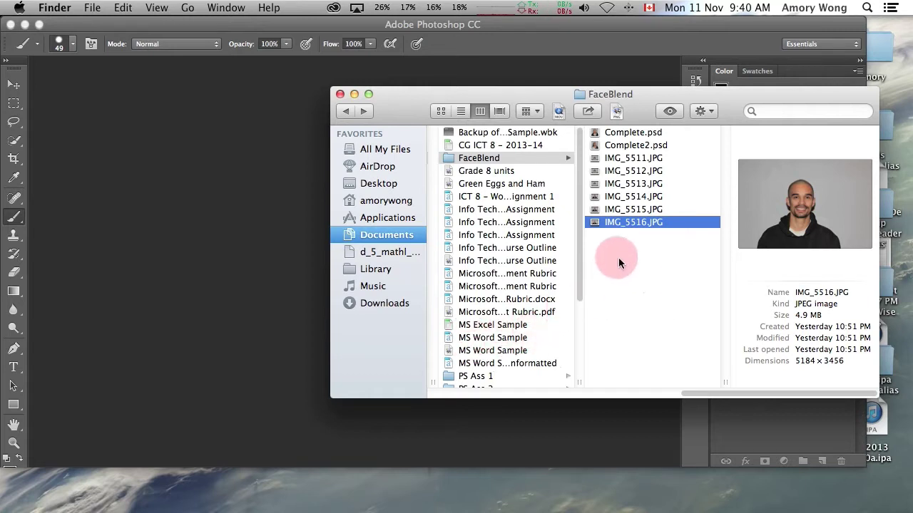
Drag IMG_5516.JPG from the Finder FaceBlend folder into Photoshop to open it
{"action": "left_click_drag", "start_coordinate": [593, 222], "coordinate": [193, 226]}
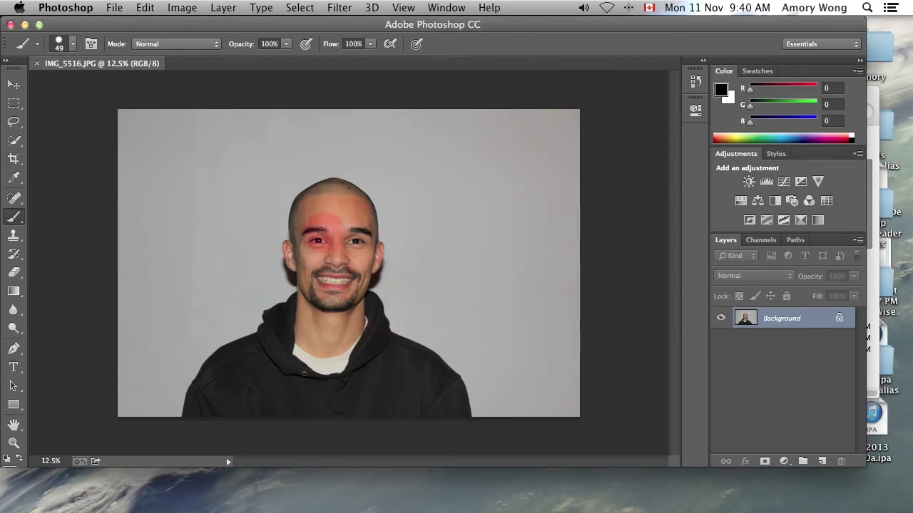
Crop the wide photo to a tight vertical head-and-shoulders frame and commit the crop
{"action": "left_click", "coordinate": [22, 162]}
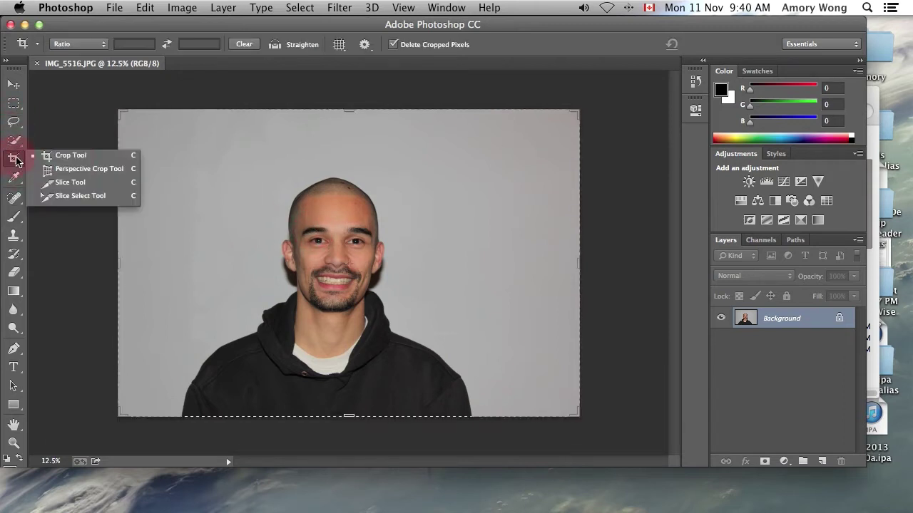
{"action": "left_click", "coordinate": [75, 152]}
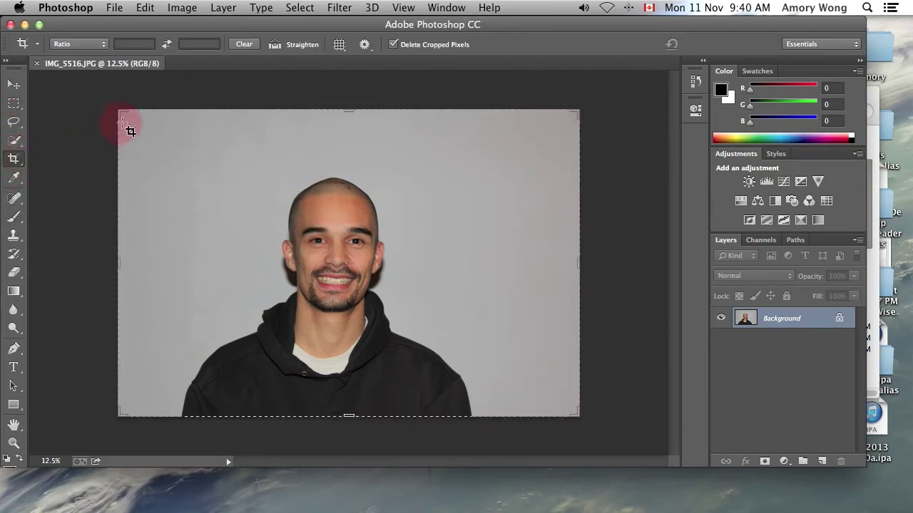
{"action": "left_click_drag", "start_coordinate": [120, 111], "coordinate": [184, 137]}
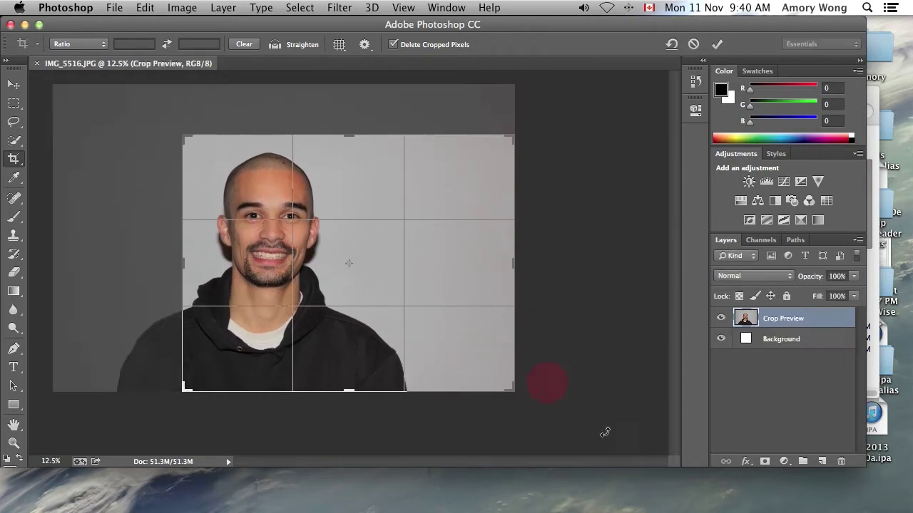
{"action": "left_click_drag", "start_coordinate": [513, 392], "coordinate": [435, 381]}
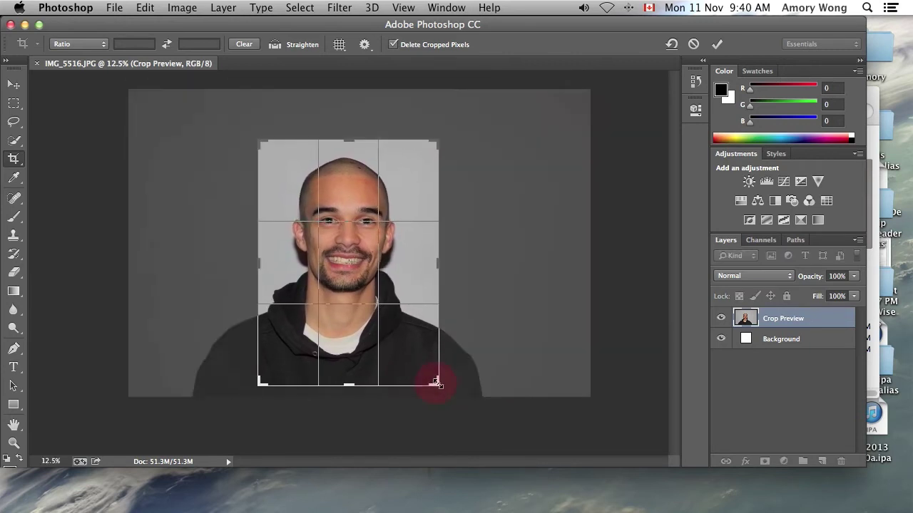
{"action": "left_click_drag", "start_coordinate": [260, 263], "coordinate": [252, 261]}
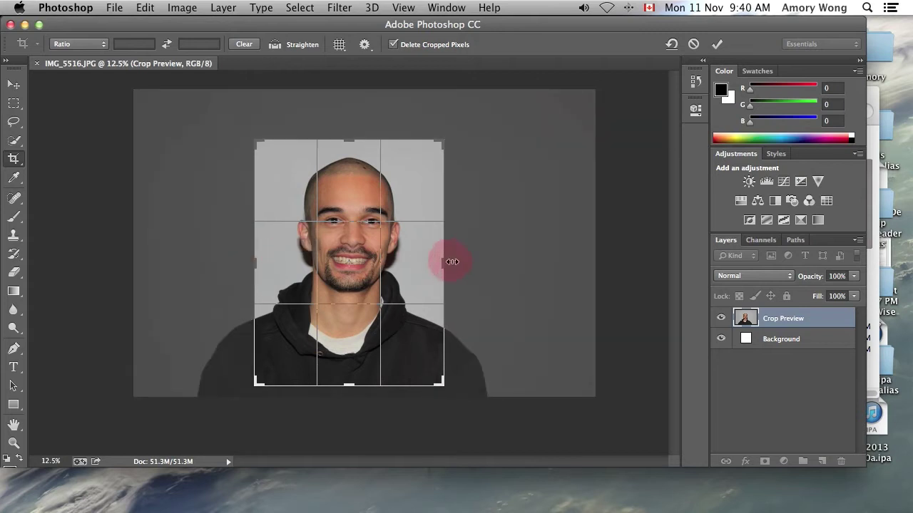
{"action": "left_click_drag", "start_coordinate": [444, 261], "coordinate": [445, 261]}
{"action": "left_click_drag", "start_coordinate": [348, 140], "coordinate": [349, 134]}
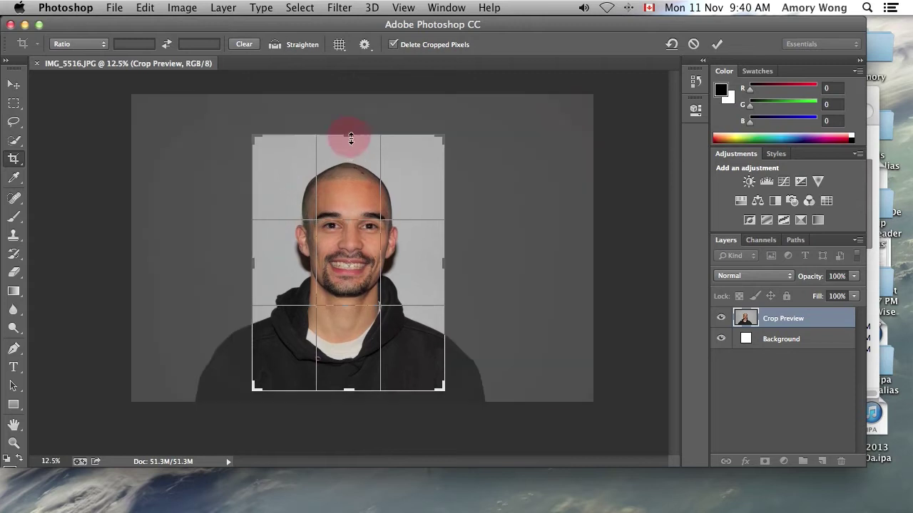
{"action": "left_click_drag", "start_coordinate": [252, 263], "coordinate": [249, 261]}
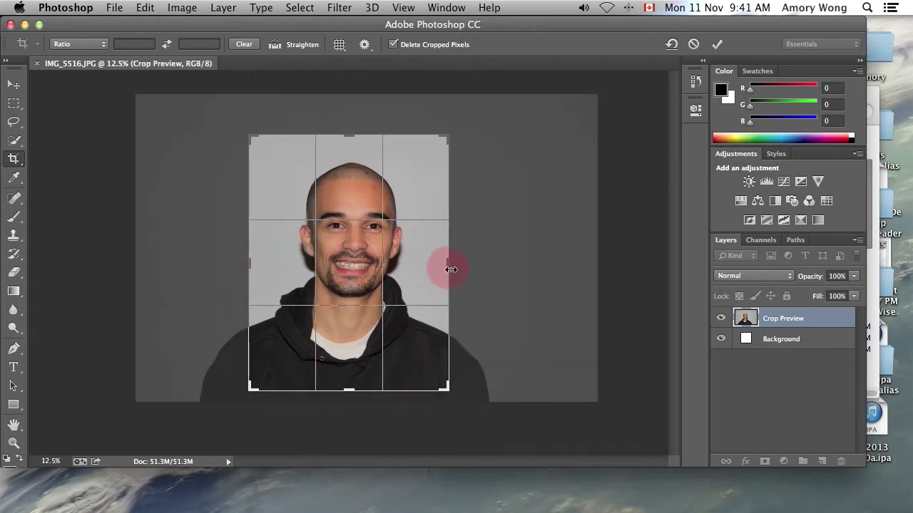
{"action": "left_click_drag", "start_coordinate": [449, 266], "coordinate": [453, 262]}
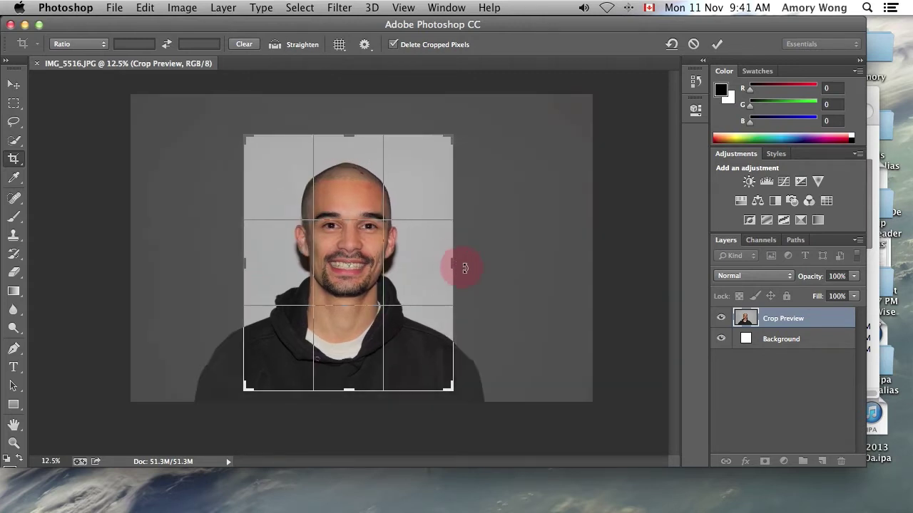
{"action": "key", "text": "Return"}
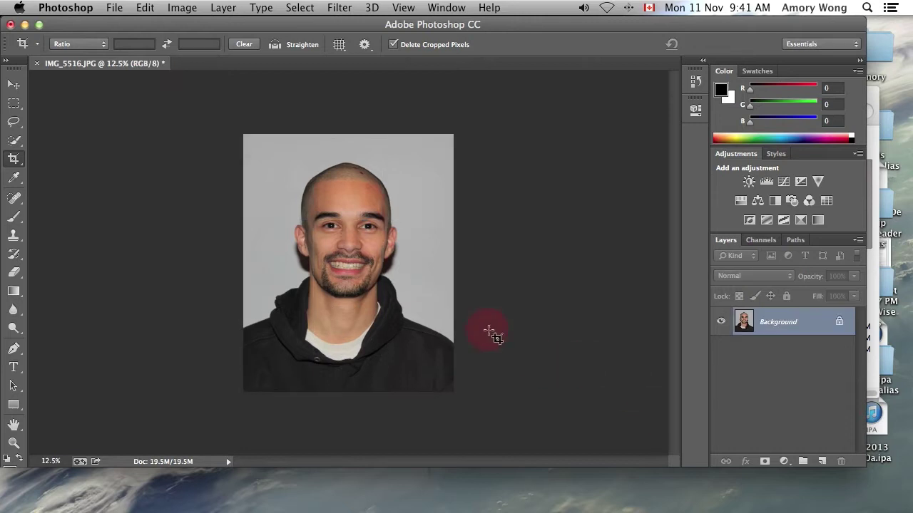
Resize the image to 734 × 900 px by setting Height to 900 in Image Size
{"action": "left_click", "coordinate": [184, 7]}
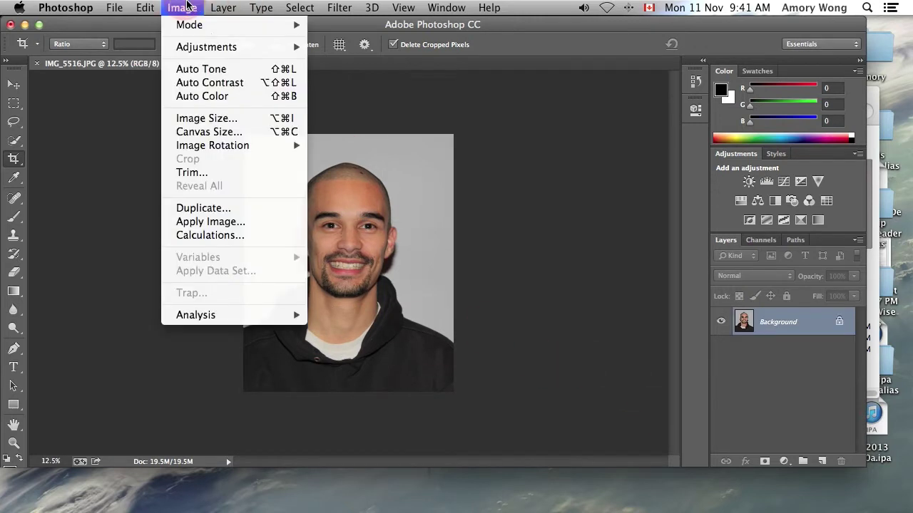
{"action": "mouse_move", "coordinate": [200, 49]}
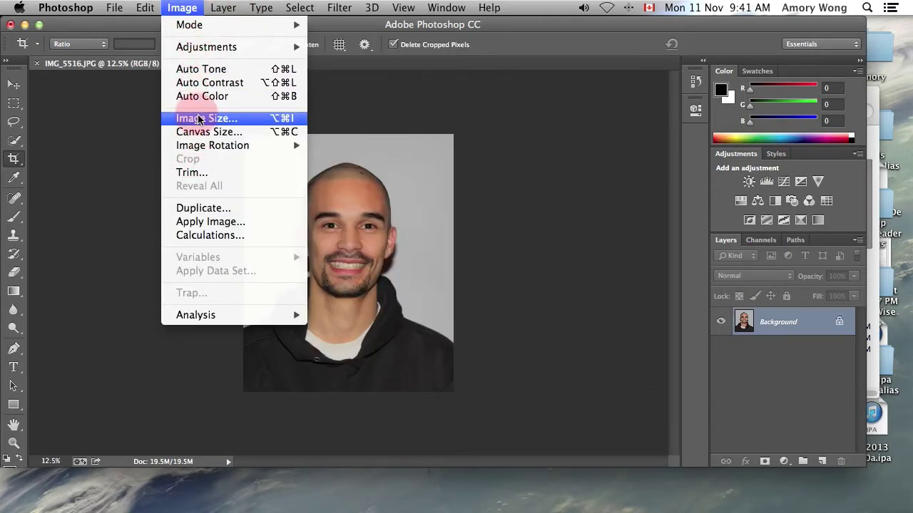
{"action": "left_click", "coordinate": [205, 118]}
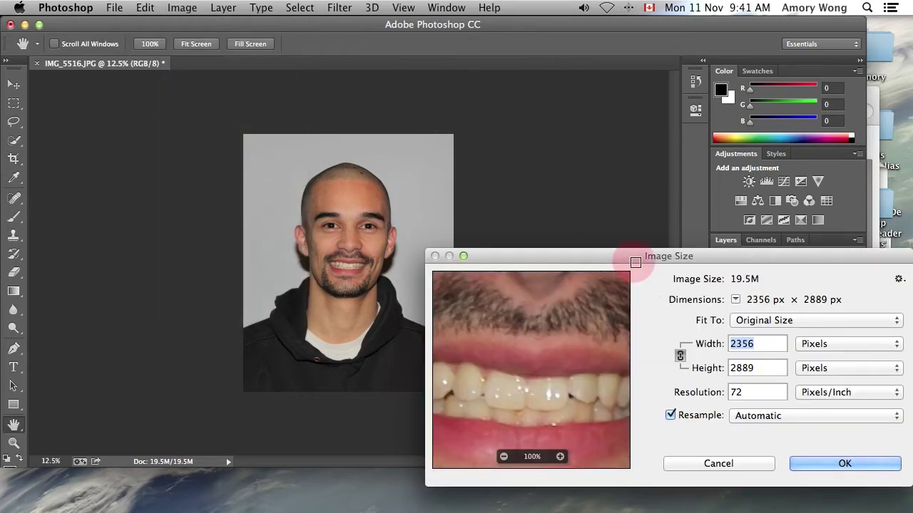
{"action": "double_click", "coordinate": [745, 368]}
{"action": "mouse_move", "coordinate": [806, 503]}
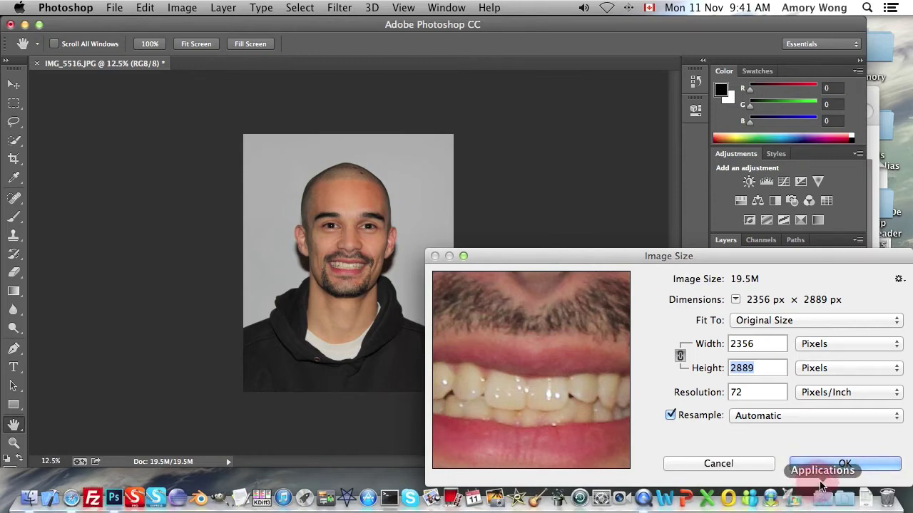
{"action": "type", "text": "900"}
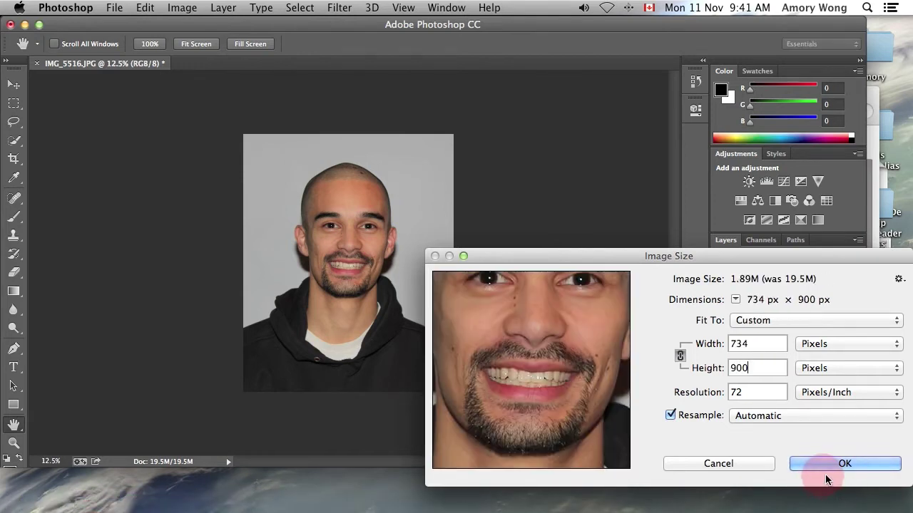
{"action": "left_click", "coordinate": [856, 464]}
{"action": "key", "text": "c"}
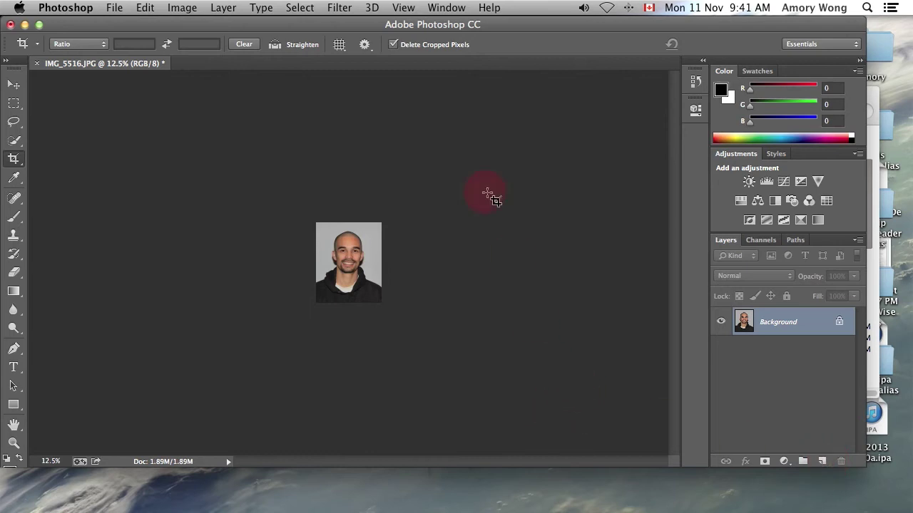
View the portrait at 100%, then fit it on screen
{"action": "left_click", "coordinate": [403, 7]}
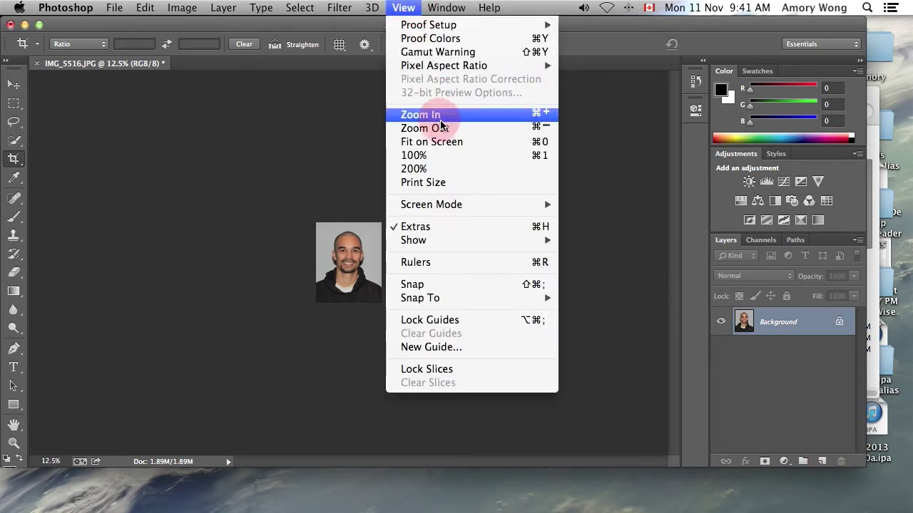
{"action": "left_click", "coordinate": [417, 155]}
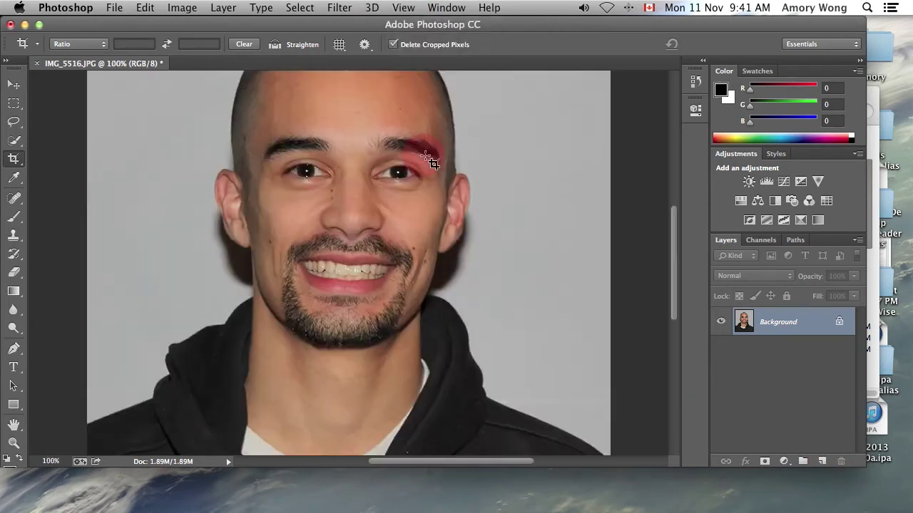
{"action": "left_click", "coordinate": [403, 7]}
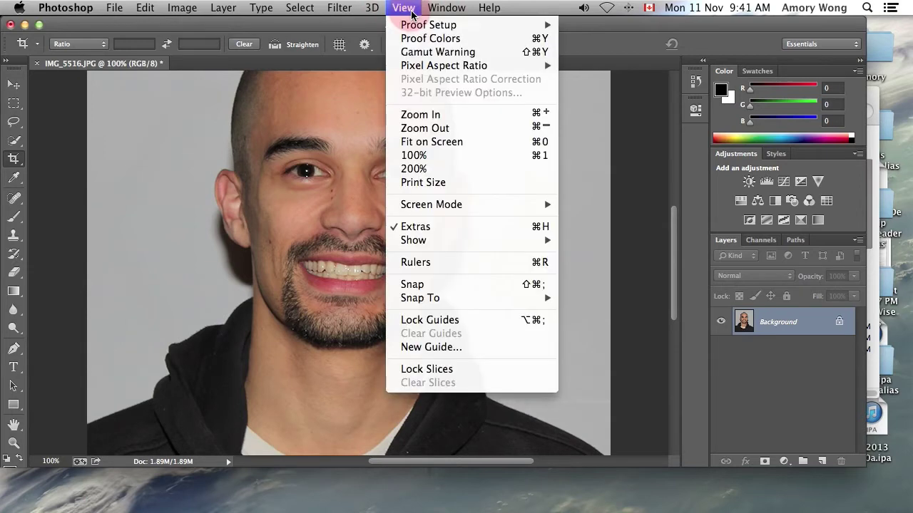
{"action": "left_click", "coordinate": [417, 144]}
{"action": "left_click", "coordinate": [587, 146]}
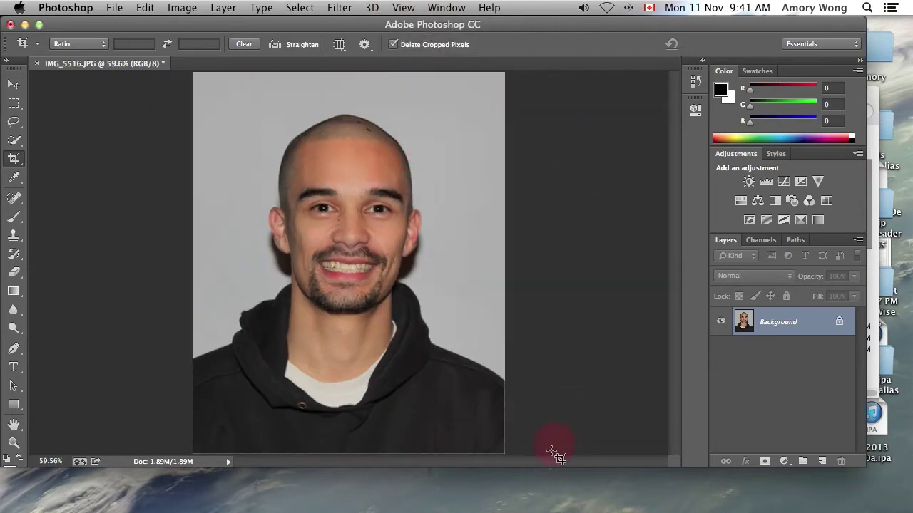
Place IMG_5514 over the portrait as a new layer, zoom out, and set it to 50% opacity
{"action": "left_click", "coordinate": [874, 94]}
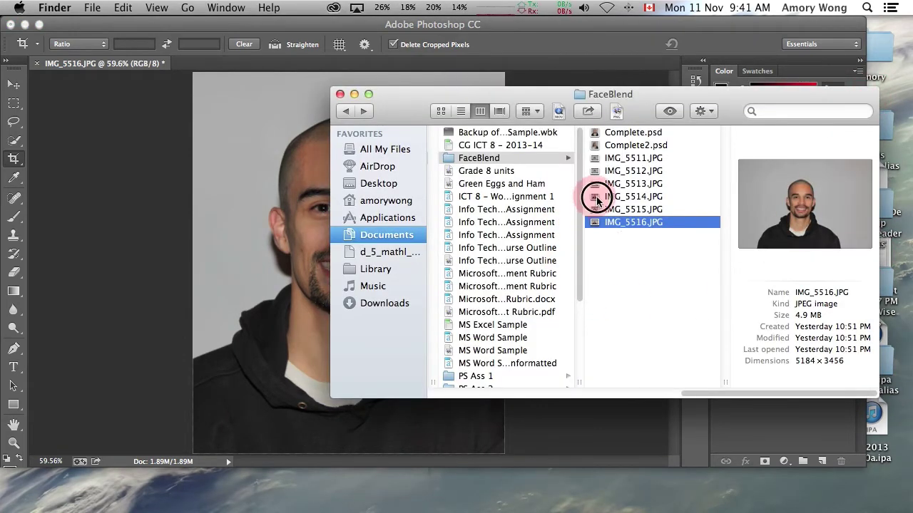
{"action": "left_click_drag", "start_coordinate": [597, 200], "coordinate": [169, 194]}
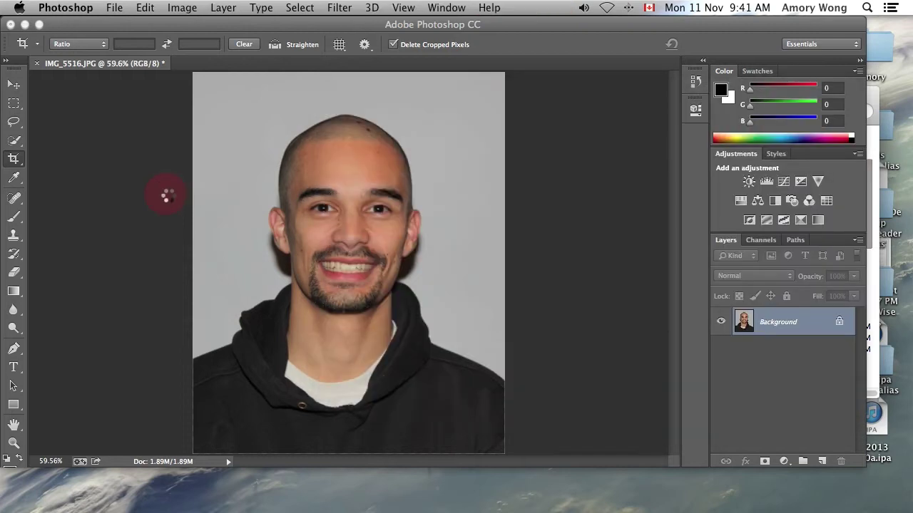
{"action": "left_click", "coordinate": [400, 7]}
{"action": "left_click", "coordinate": [422, 128]}
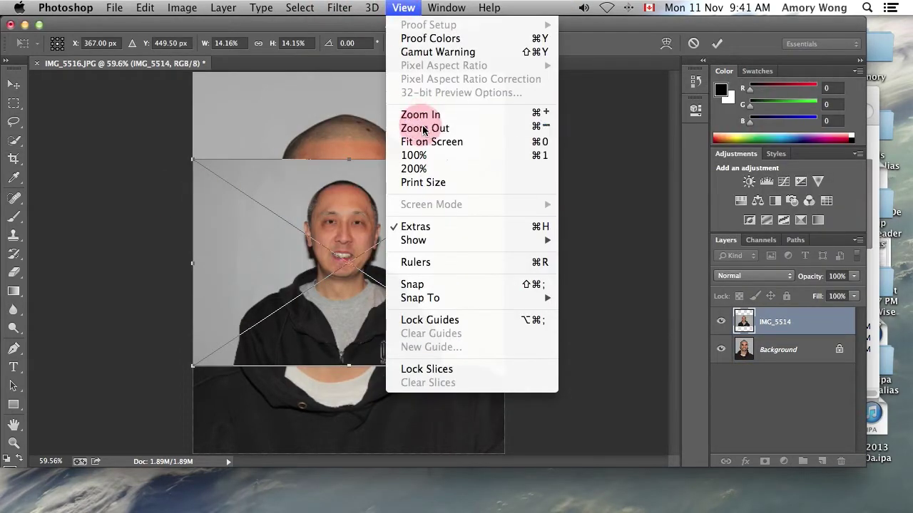
{"action": "left_click", "coordinate": [855, 277]}
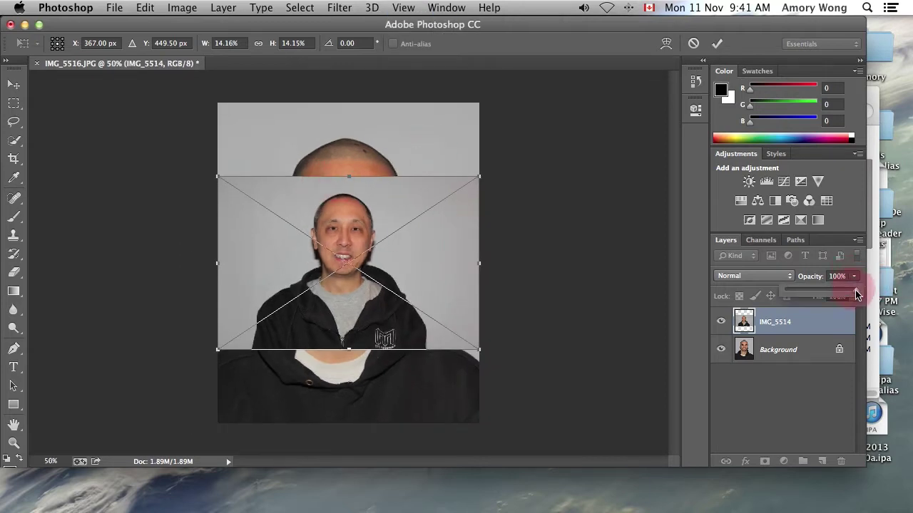
{"action": "left_click_drag", "start_coordinate": [857, 294], "coordinate": [820, 292]}
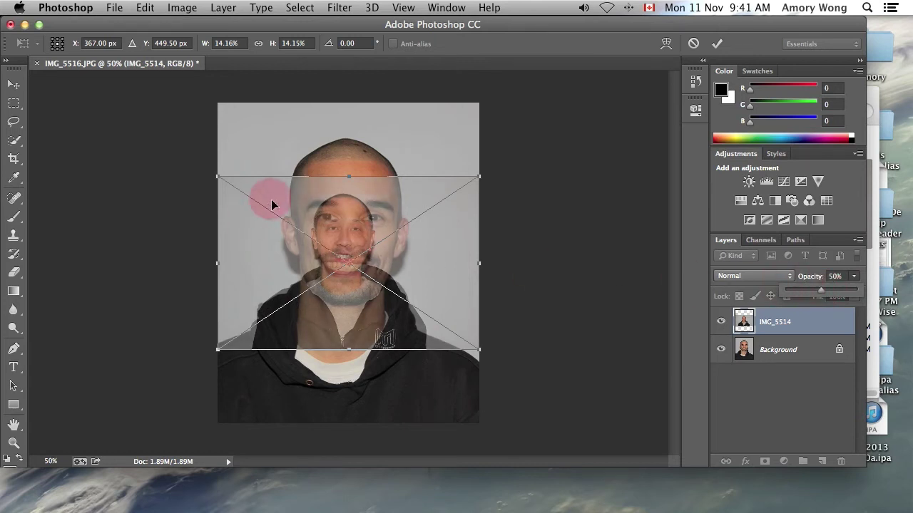
Stretch the overlay photo taller and wider to roughly match the face beneath
{"action": "mouse_move", "coordinate": [348, 177]}
{"action": "left_mouse_down"}
{"action": "mouse_move", "coordinate": [350, 126]}
{"action": "mouse_move", "coordinate": [351, 160]}
{"action": "left_mouse_up"}
{"action": "left_click", "coordinate": [341, 350]}
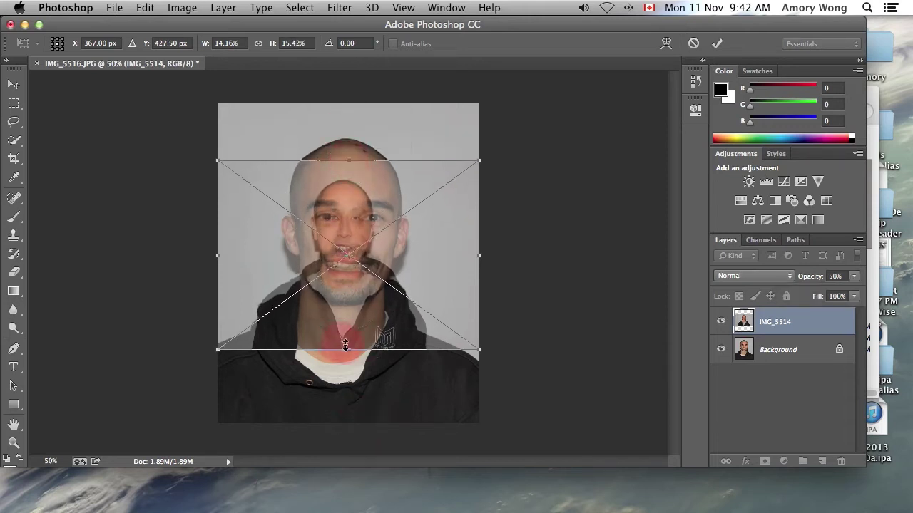
{"action": "left_click_drag", "start_coordinate": [345, 346], "coordinate": [339, 397]}
{"action": "left_click", "coordinate": [349, 161]}
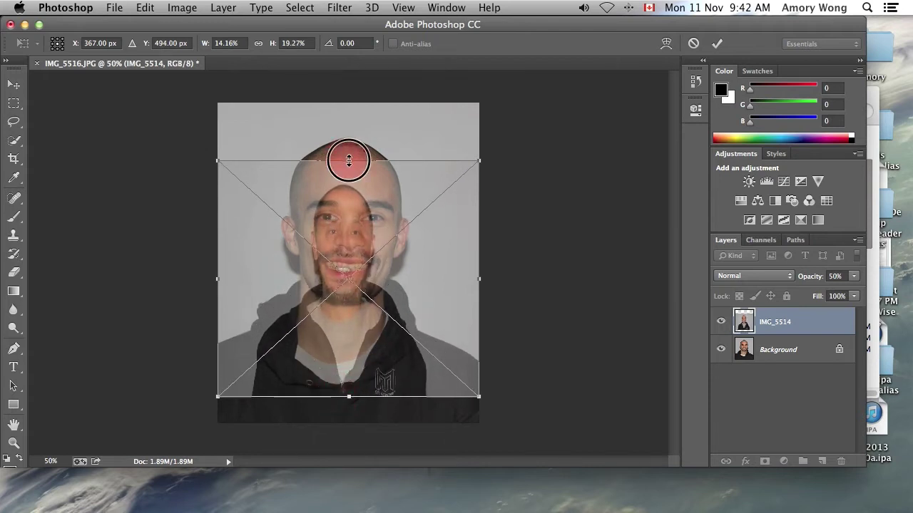
{"action": "left_click_drag", "start_coordinate": [348, 160], "coordinate": [349, 139]}
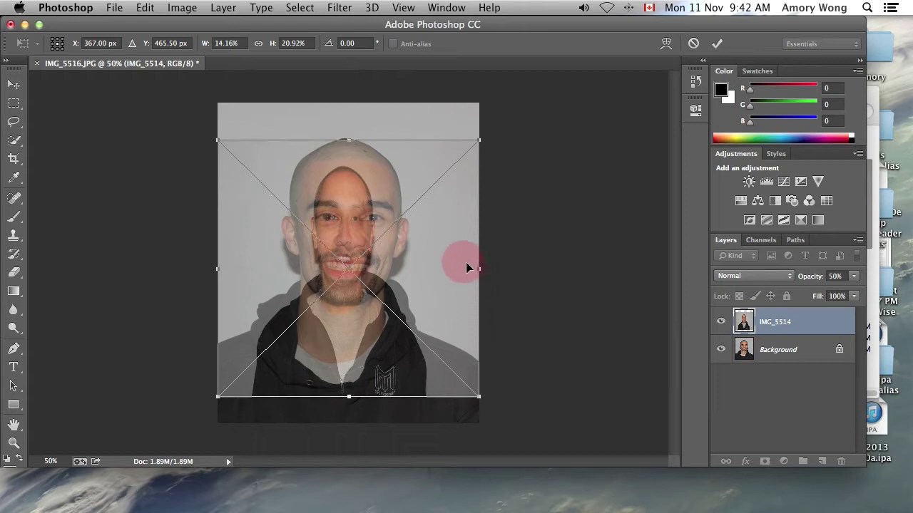
{"action": "left_click_drag", "start_coordinate": [477, 268], "coordinate": [523, 268]}
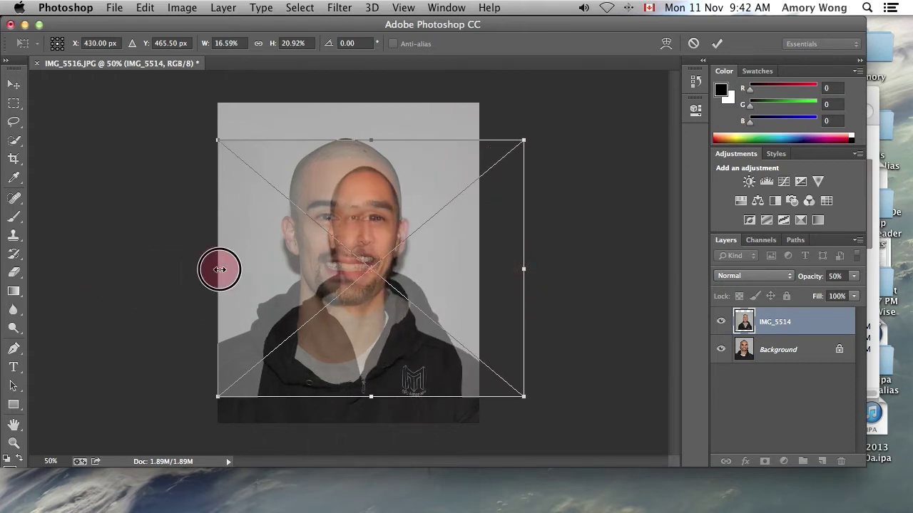
{"action": "left_click_drag", "start_coordinate": [220, 269], "coordinate": [153, 268]}
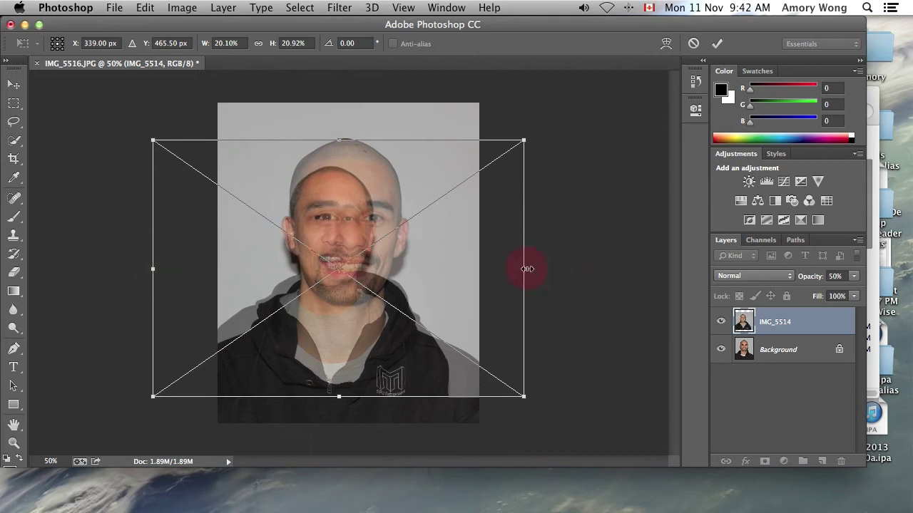
{"action": "left_click_drag", "start_coordinate": [523, 269], "coordinate": [564, 269]}
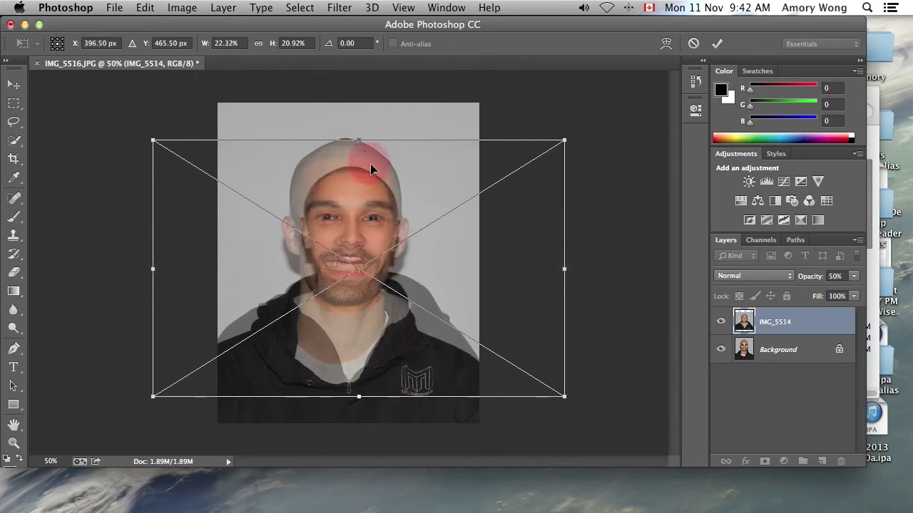
{"action": "left_click_drag", "start_coordinate": [358, 140], "coordinate": [359, 126]}
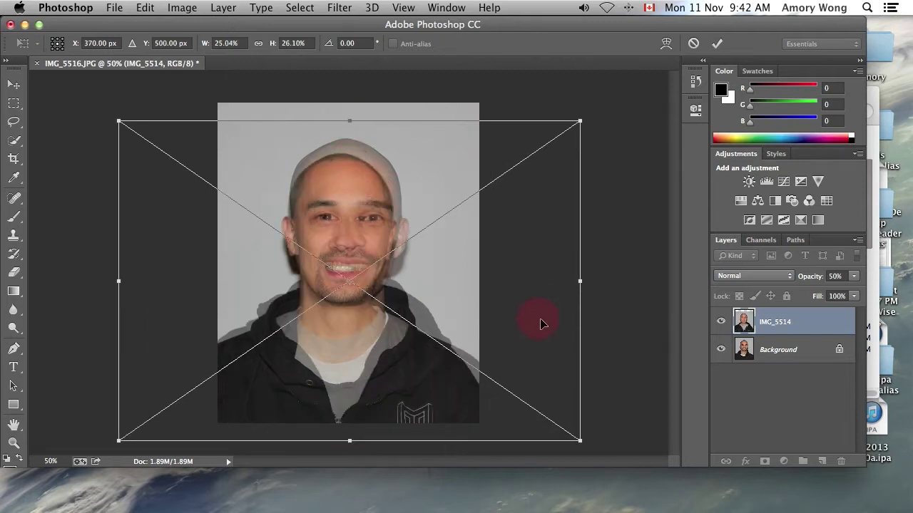
{"action": "left_click_drag", "start_coordinate": [579, 282], "coordinate": [600, 281]}
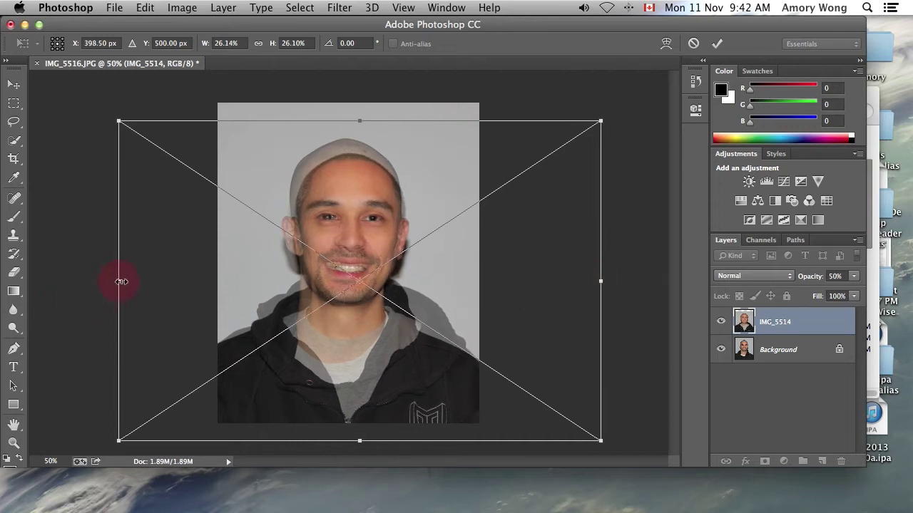
{"action": "left_click_drag", "start_coordinate": [122, 282], "coordinate": [113, 282]}
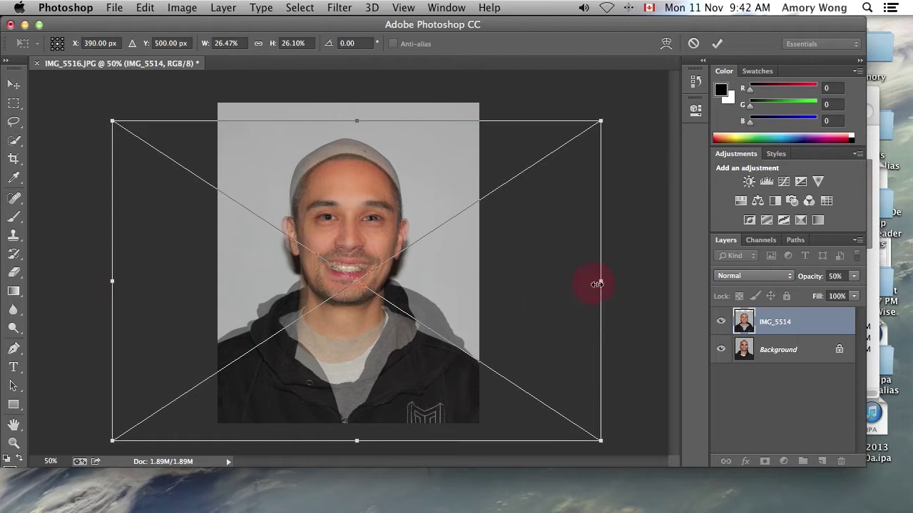
{"action": "left_click_drag", "start_coordinate": [601, 283], "coordinate": [605, 282]}
Fine-tune the overlay's edges, tilt it 0.3°, and commit at about 27% scale
{"action": "left_click", "coordinate": [144, 296]}
{"action": "left_click_drag", "start_coordinate": [113, 280], "coordinate": [107, 279]}
{"action": "left_click", "coordinate": [347, 412]}
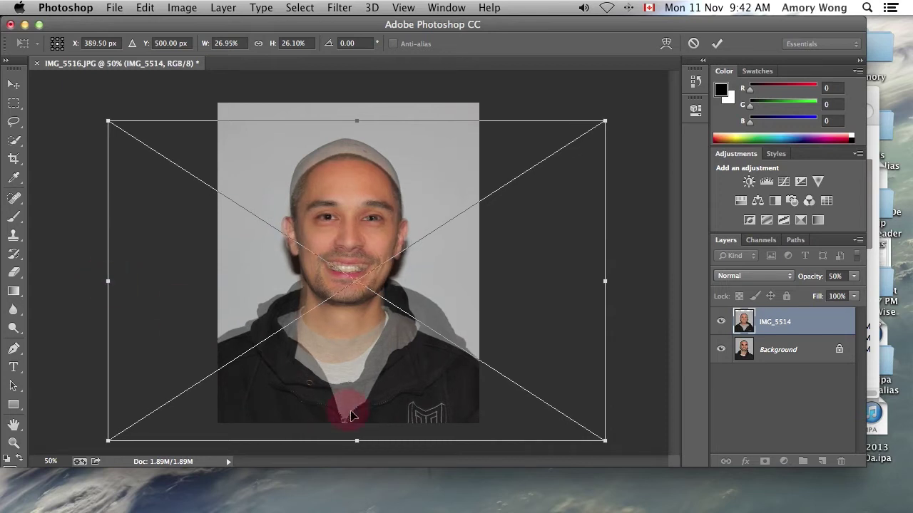
{"action": "left_click_drag", "start_coordinate": [358, 441], "coordinate": [360, 437]}
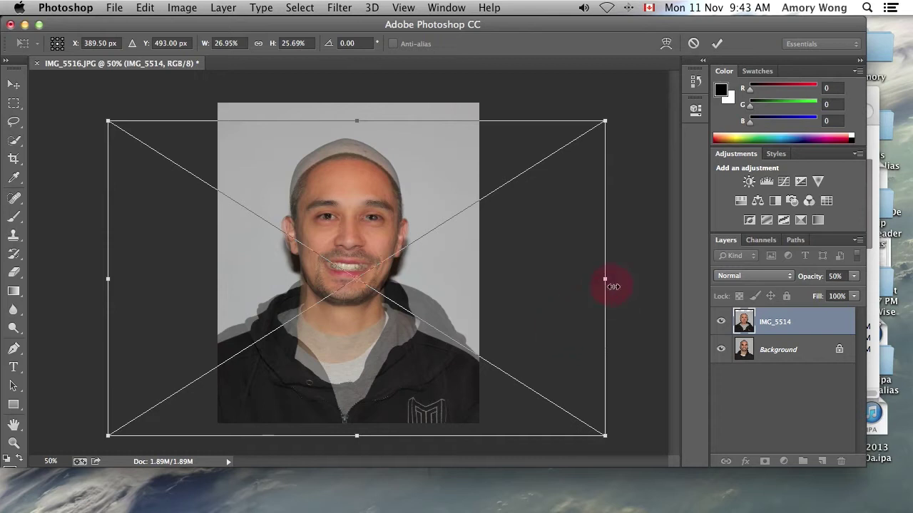
{"action": "left_click_drag", "start_coordinate": [605, 280], "coordinate": [609, 279]}
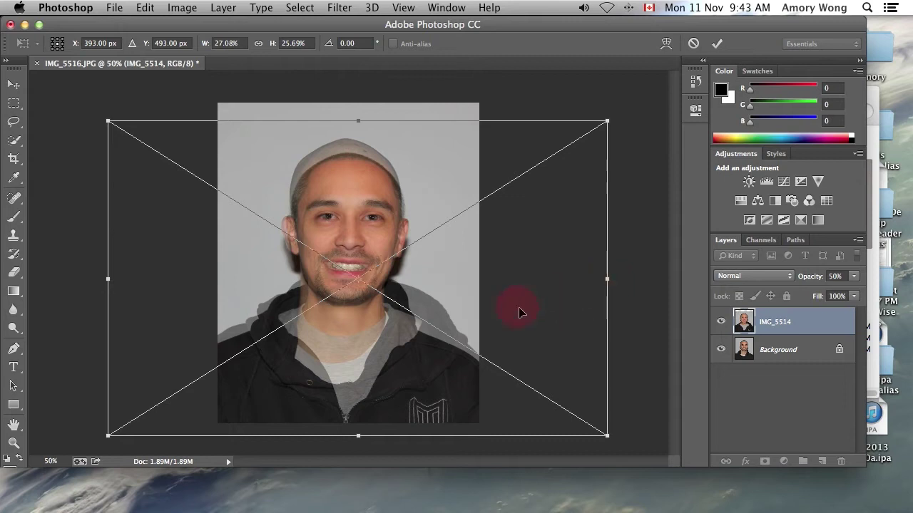
{"action": "left_click_drag", "start_coordinate": [358, 121], "coordinate": [361, 120]}
{"action": "mouse_move", "coordinate": [622, 105]}
{"action": "left_mouse_down"}
{"action": "mouse_move", "coordinate": [605, 93]}
{"action": "mouse_move", "coordinate": [615, 108]}
{"action": "left_mouse_up"}
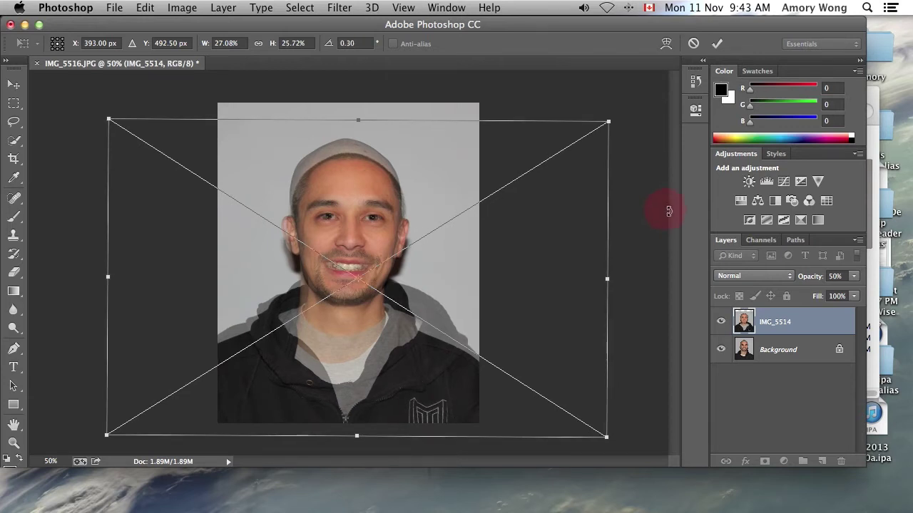
{"action": "key", "text": "c"}
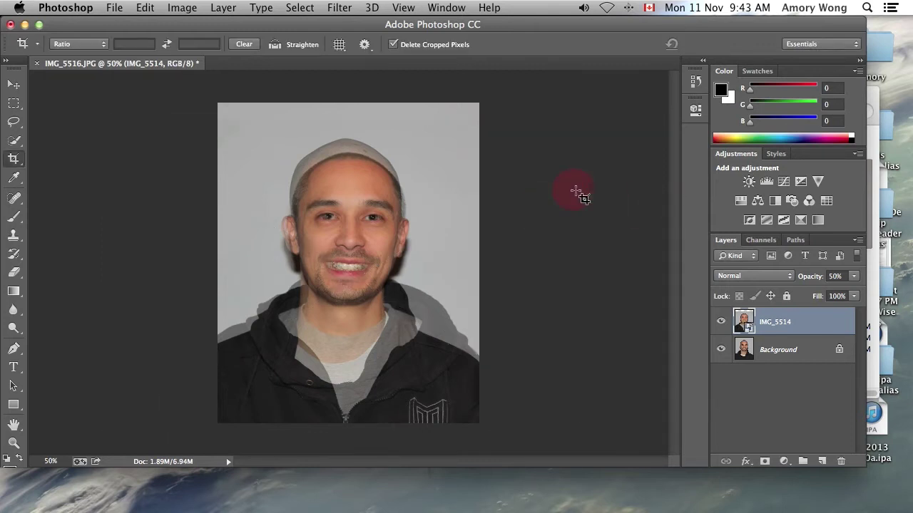
Choose the Rectangular Marquee Tool and set IMG_5514 to 100% opacity
{"action": "left_click", "coordinate": [844, 333]}
{"action": "left_click", "coordinate": [538, 260]}
{"action": "left_click", "coordinate": [403, 182]}
{"action": "left_click_drag", "start_coordinate": [15, 106], "coordinate": [54, 95]}
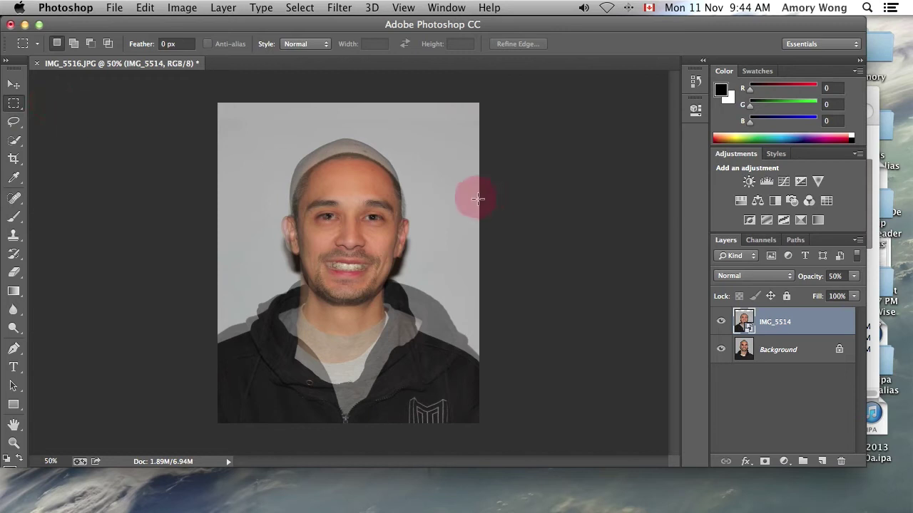
{"action": "key", "text": "0"}
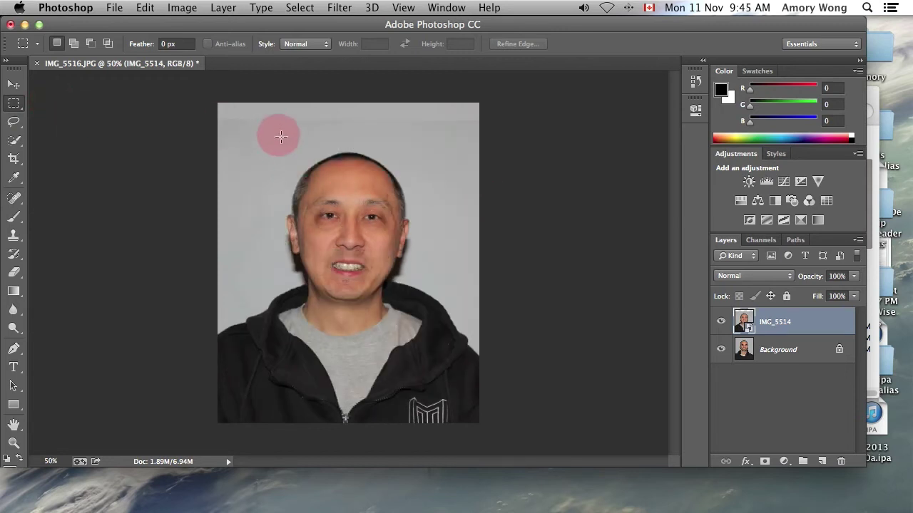
Select the wall area above the bald head and copy it to a new Layer 1
{"action": "left_click_drag", "start_coordinate": [281, 129], "coordinate": [426, 195]}
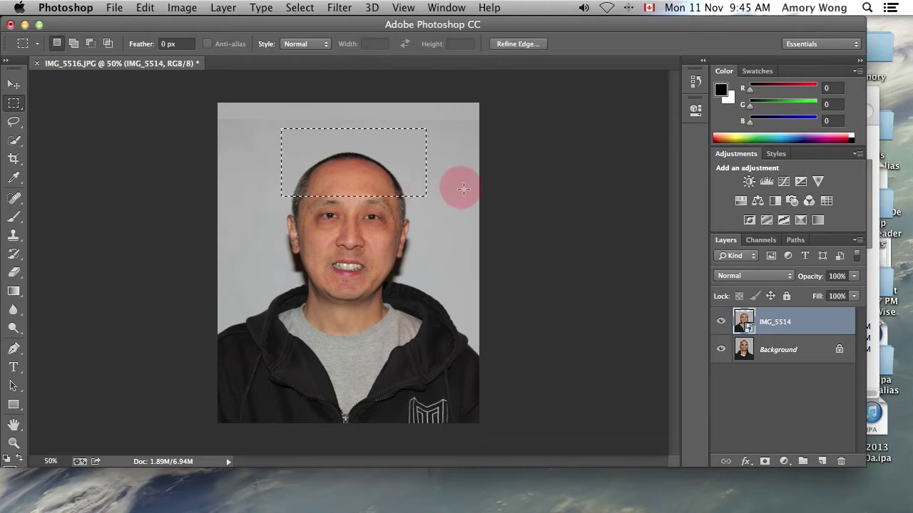
{"action": "key", "text": "super+j"}
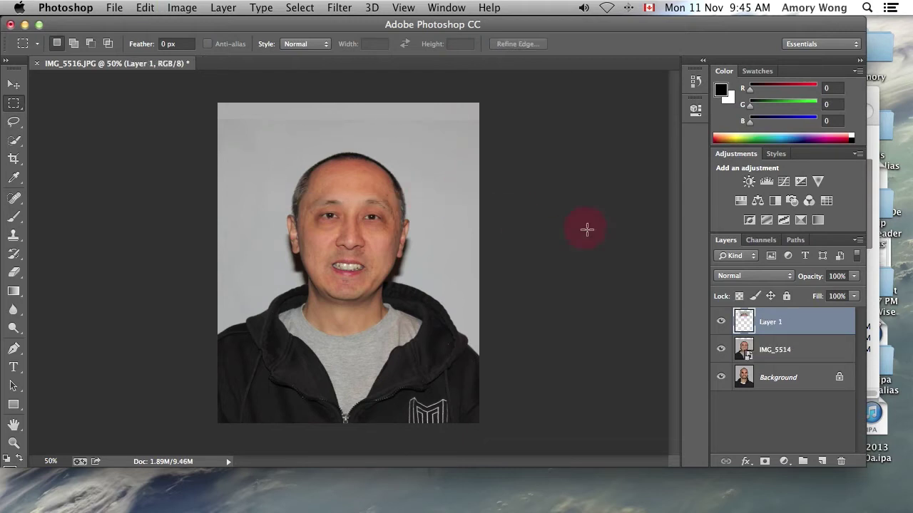
{"action": "left_click", "coordinate": [854, 277]}
Set Layer 1 to 57% and IMG_5514 to about 52% opacity
{"action": "left_click_drag", "start_coordinate": [858, 294], "coordinate": [817, 348]}
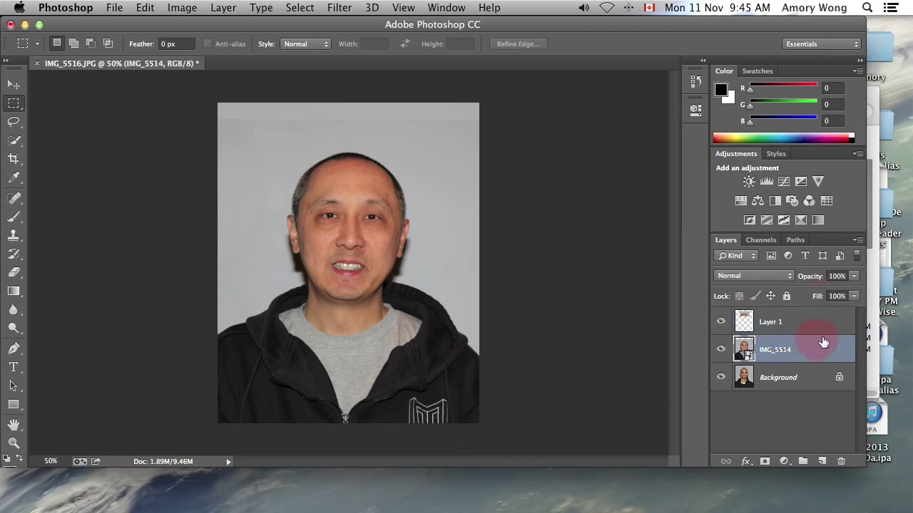
{"action": "left_click", "coordinate": [853, 276]}
{"action": "left_click_drag", "start_coordinate": [851, 291], "coordinate": [797, 308]}
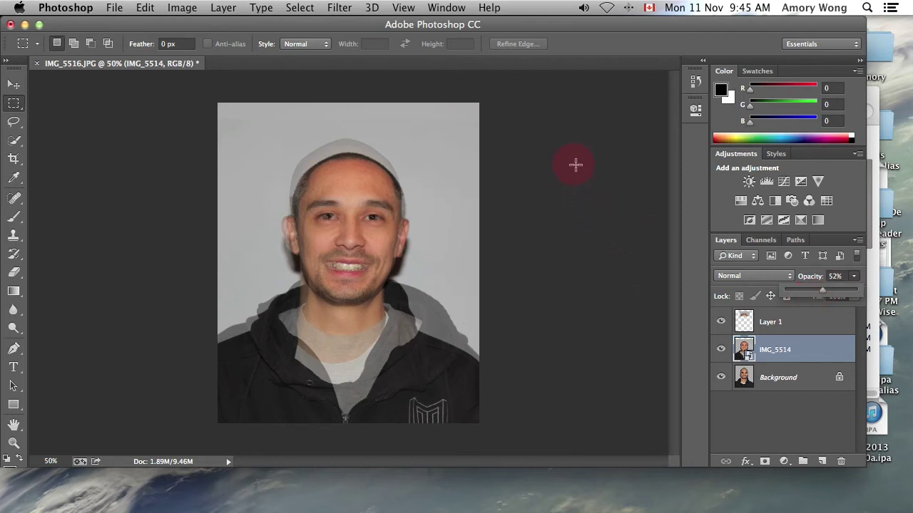
Stretch the Layer 1 head patch upward to about 115.7% height and apply it
{"action": "key", "text": "super+t"}
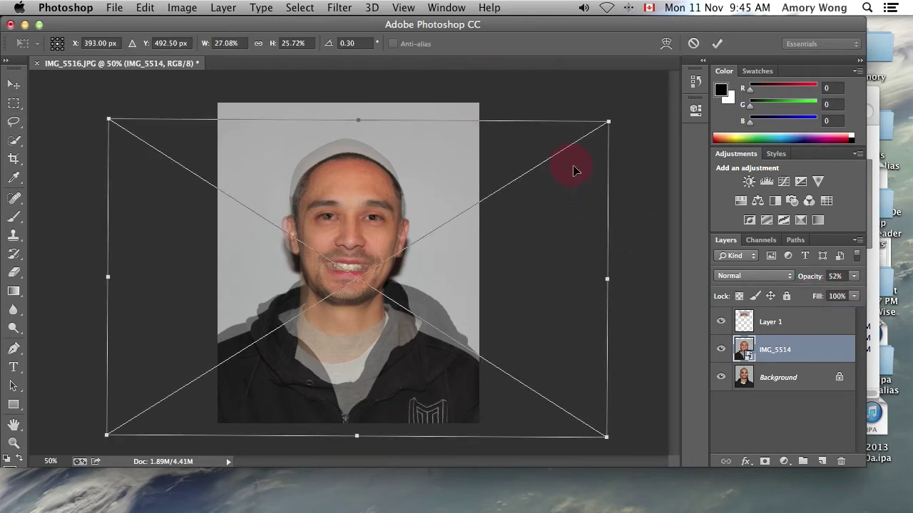
{"action": "key", "text": "Return"}
{"action": "left_click", "coordinate": [818, 326]}
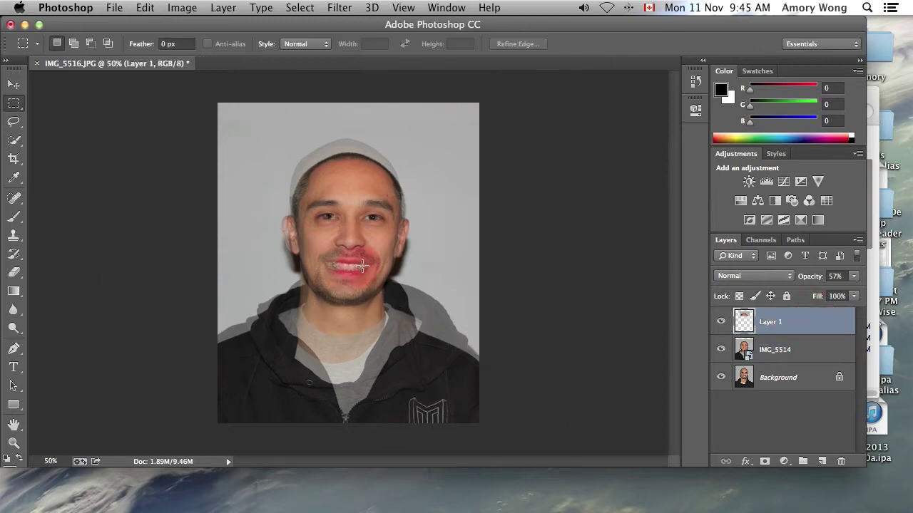
{"action": "key", "text": "super+t"}
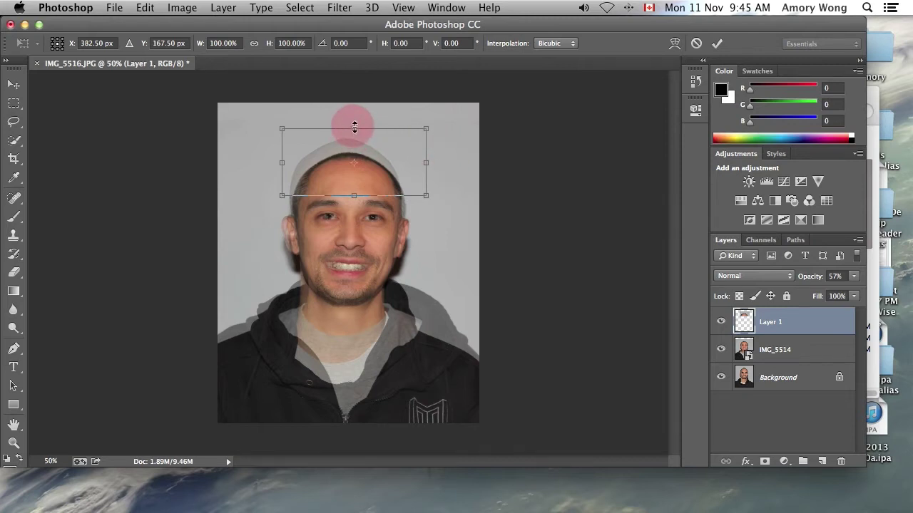
{"action": "left_click_drag", "start_coordinate": [354, 127], "coordinate": [356, 116]}
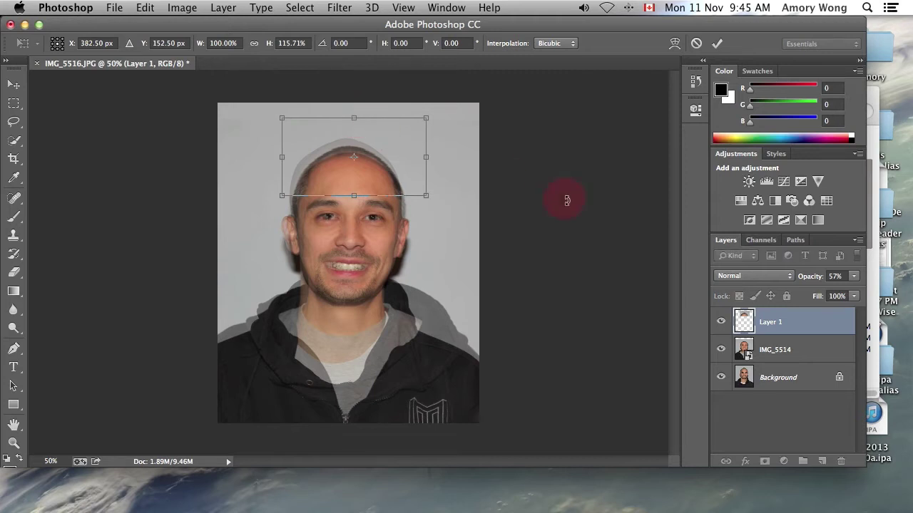
{"action": "key", "text": "Return"}
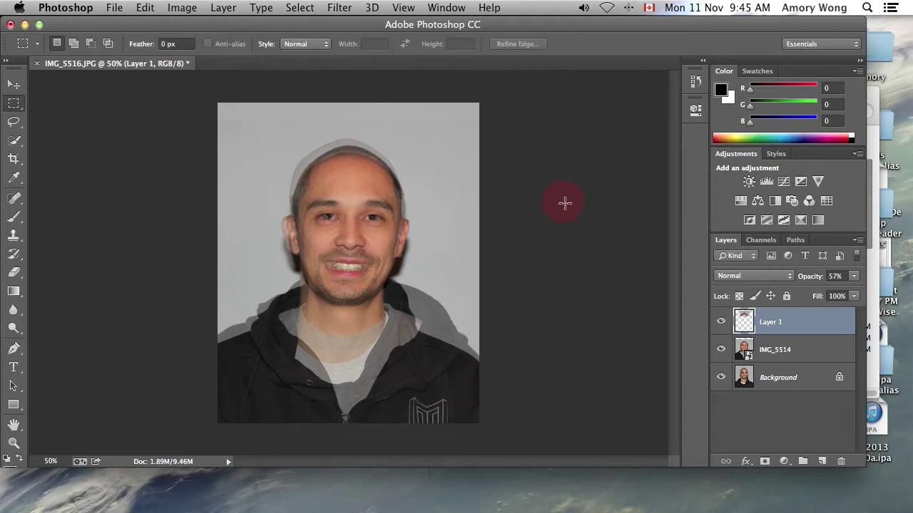
Restore the IMG_5514 layer to 100% opacity
{"action": "left_click", "coordinate": [839, 356]}
{"action": "left_click", "coordinate": [837, 280]}
{"action": "mouse_move", "coordinate": [854, 283]}
{"action": "left_mouse_down"}
{"action": "mouse_move", "coordinate": [840, 295]}
{"action": "mouse_move", "coordinate": [856, 292]}
{"action": "left_mouse_up"}
{"action": "left_click", "coordinate": [815, 350]}
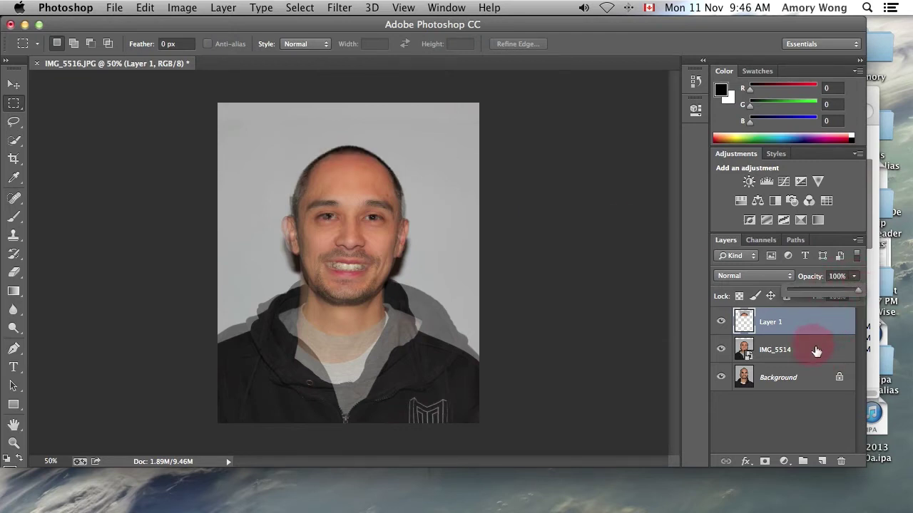
{"action": "left_click", "coordinate": [855, 282]}
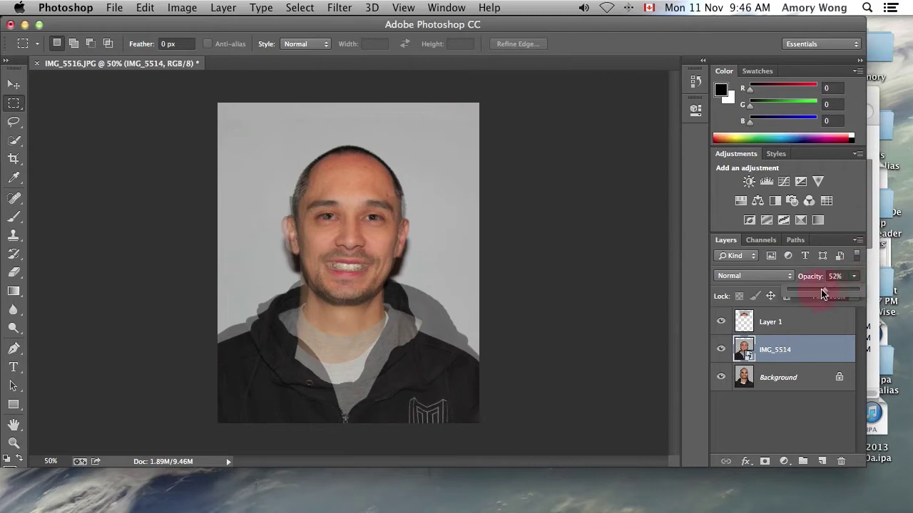
{"action": "left_click_drag", "start_coordinate": [827, 291], "coordinate": [690, 347]}
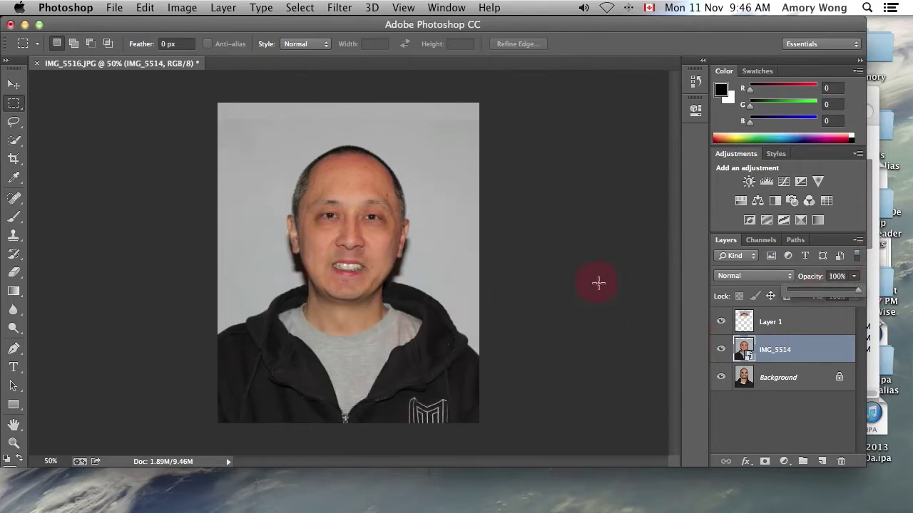
Select Layer 1 together with IMG_5514 and merge them into a single Layer 1
{"action": "left_click_drag", "start_coordinate": [598, 283], "coordinate": [803, 327]}
{"action": "left_click", "coordinate": [806, 327], "text": "shift"}
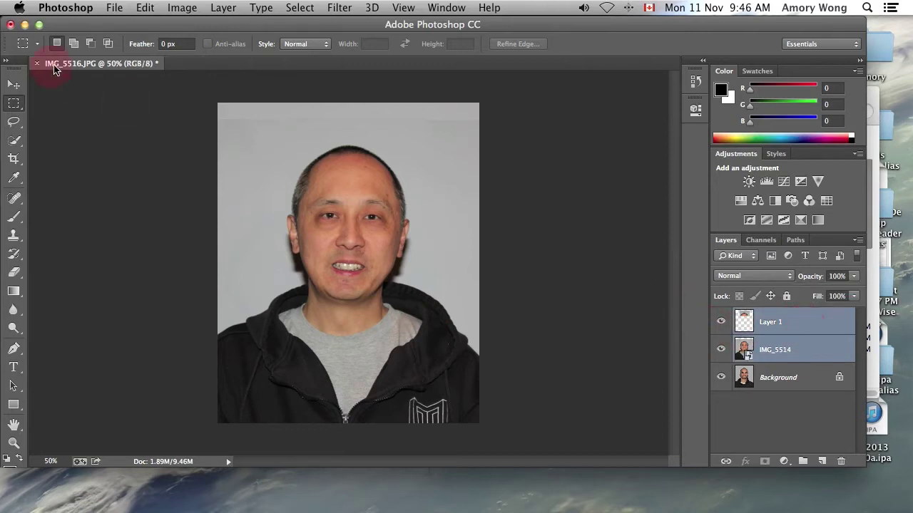
{"action": "left_click", "coordinate": [223, 7]}
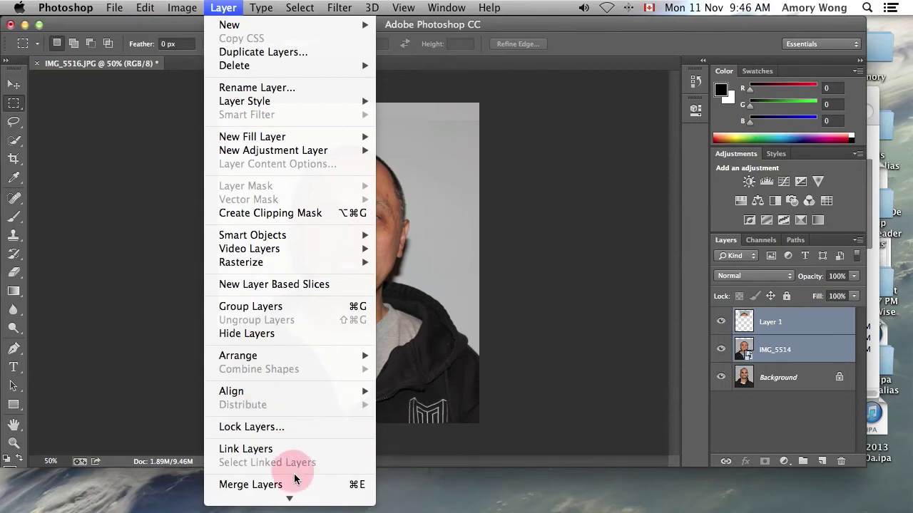
{"action": "mouse_move", "coordinate": [290, 502]}
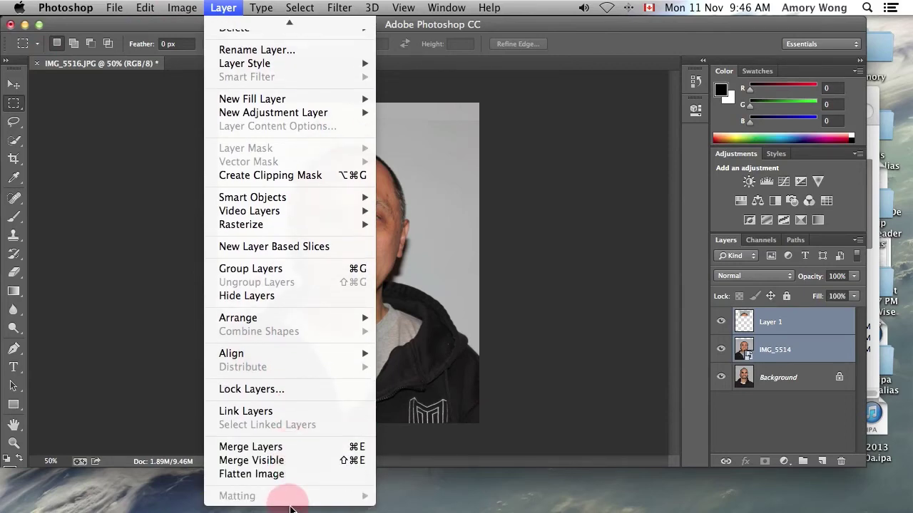
{"action": "left_click", "coordinate": [292, 446]}
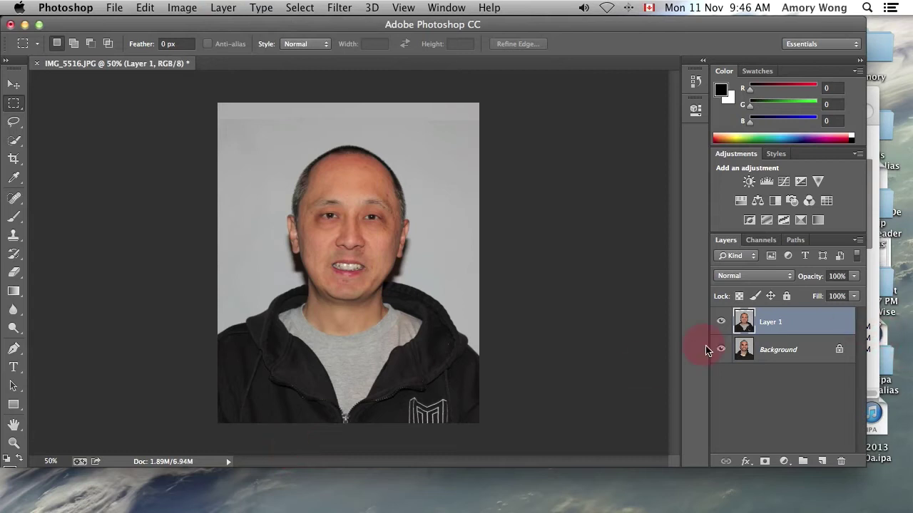
Set Layer 1 to 48% opacity and unlock the Background as Layer 0
{"action": "left_click", "coordinate": [854, 277]}
{"action": "left_click_drag", "start_coordinate": [856, 289], "coordinate": [817, 290]}
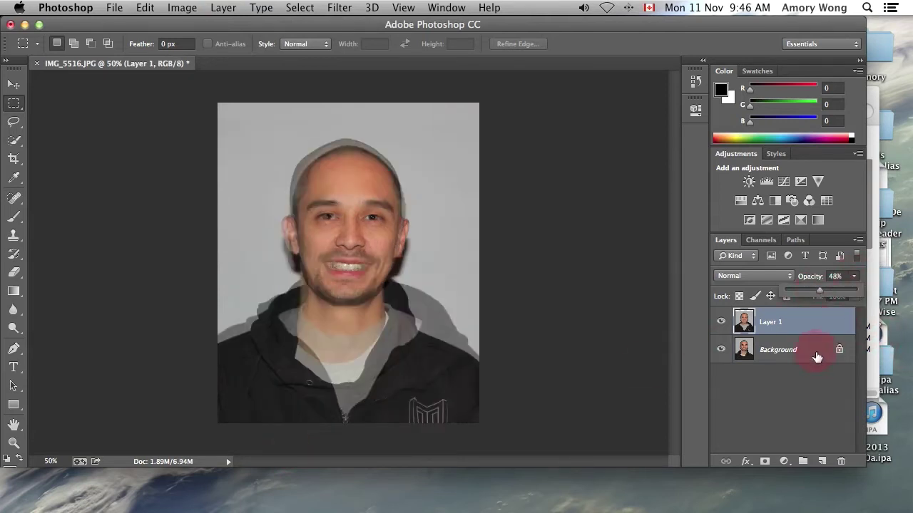
{"action": "left_click_drag", "start_coordinate": [839, 352], "coordinate": [842, 461]}
{"action": "left_click", "coordinate": [798, 345]}
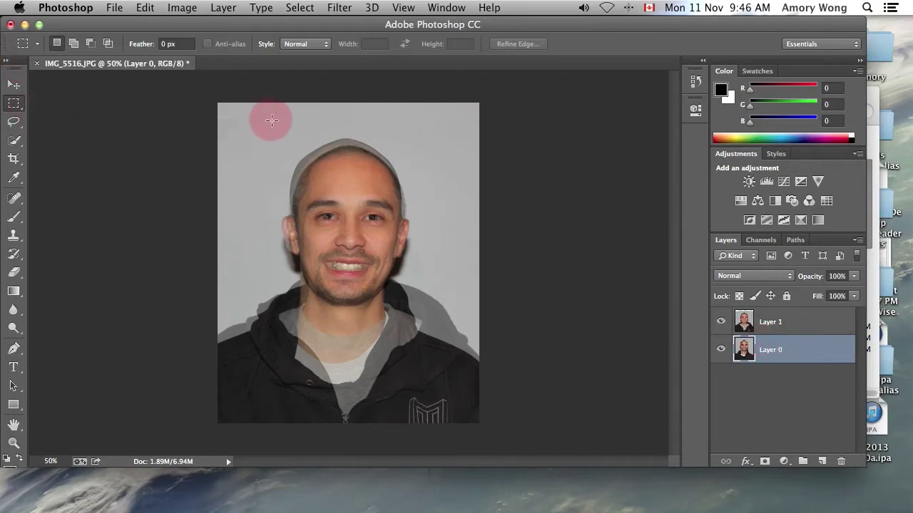
Copy a rectangle of backdrop above the head from Layer 0 onto a new Layer 2
{"action": "left_click_drag", "start_coordinate": [268, 119], "coordinate": [431, 193]}
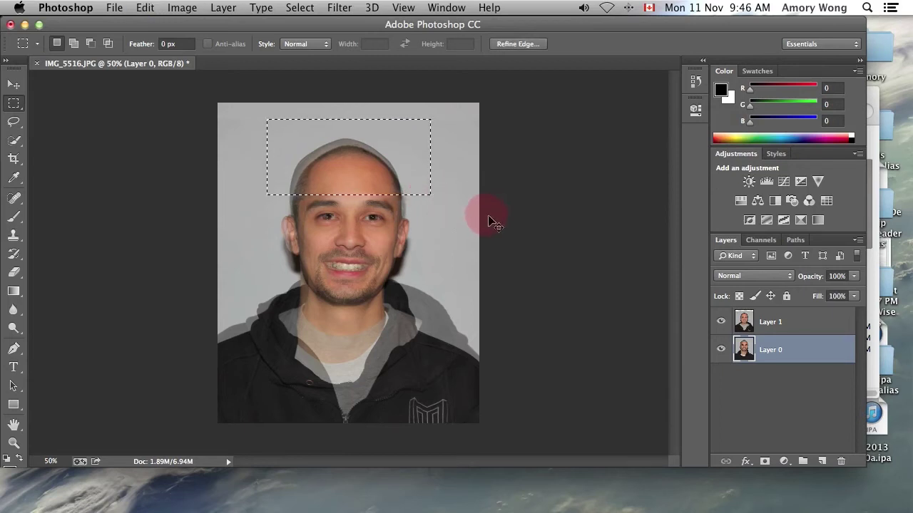
{"action": "key", "text": "super+j"}
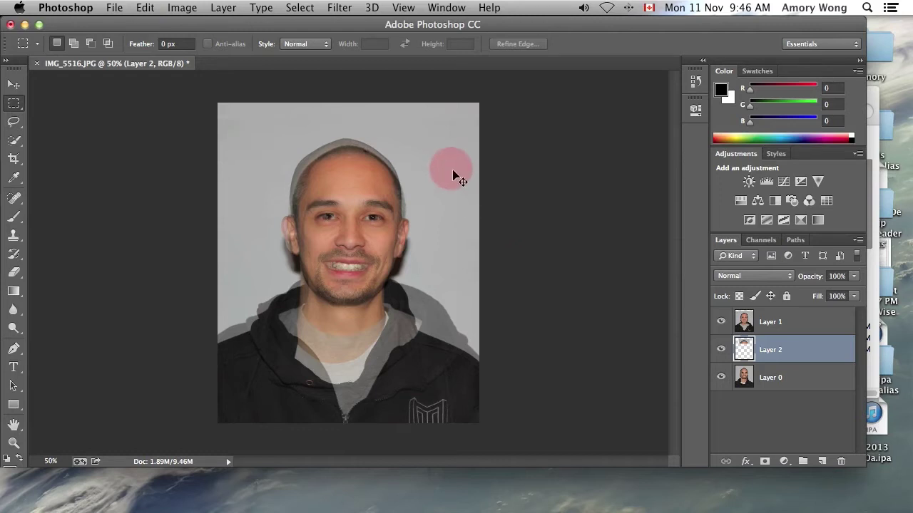
{"action": "key", "text": "super+t"}
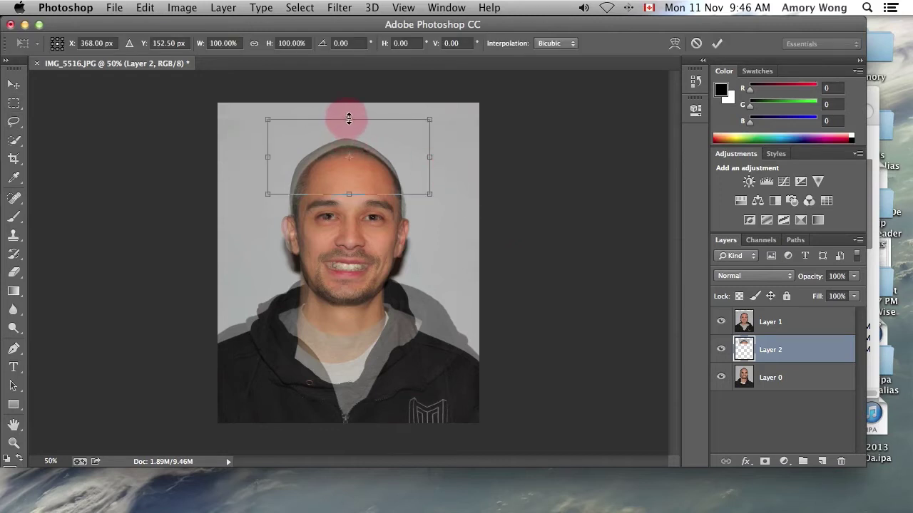
Squash Layer 2's backdrop patch to 86.85% height from the top and apply it
{"action": "left_click_drag", "start_coordinate": [349, 119], "coordinate": [349, 128]}
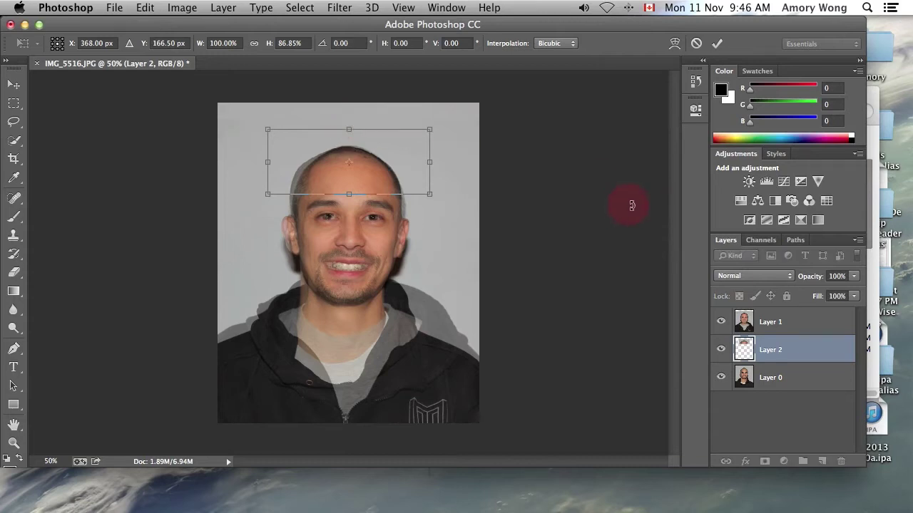
{"action": "key", "text": "Return"}
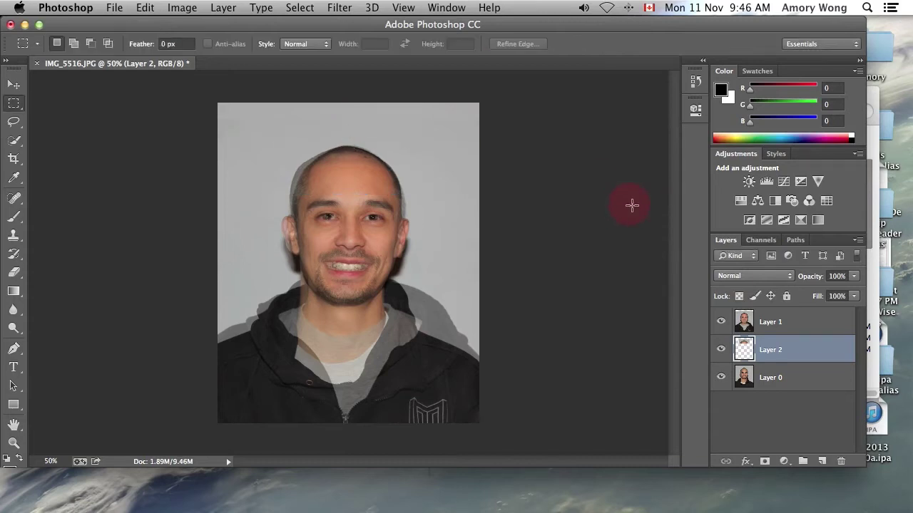
Hide Layer 1 and merge Layer 2 and Layer 0 into one layer
{"action": "left_click", "coordinate": [721, 323]}
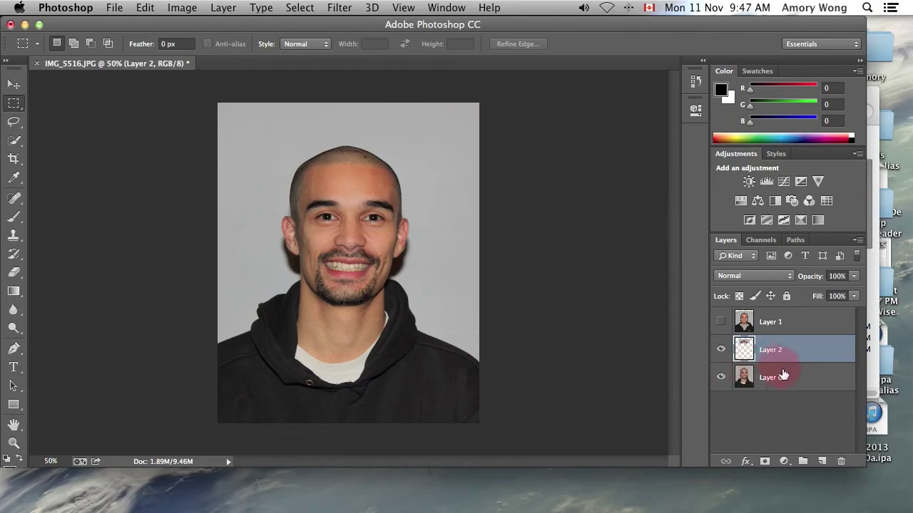
{"action": "left_click", "coordinate": [797, 380], "text": "shift"}
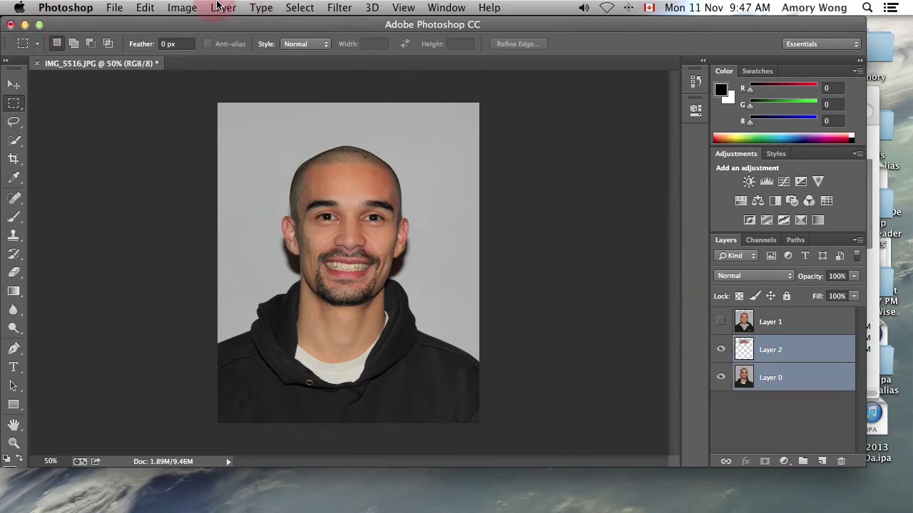
{"action": "left_click", "coordinate": [221, 8]}
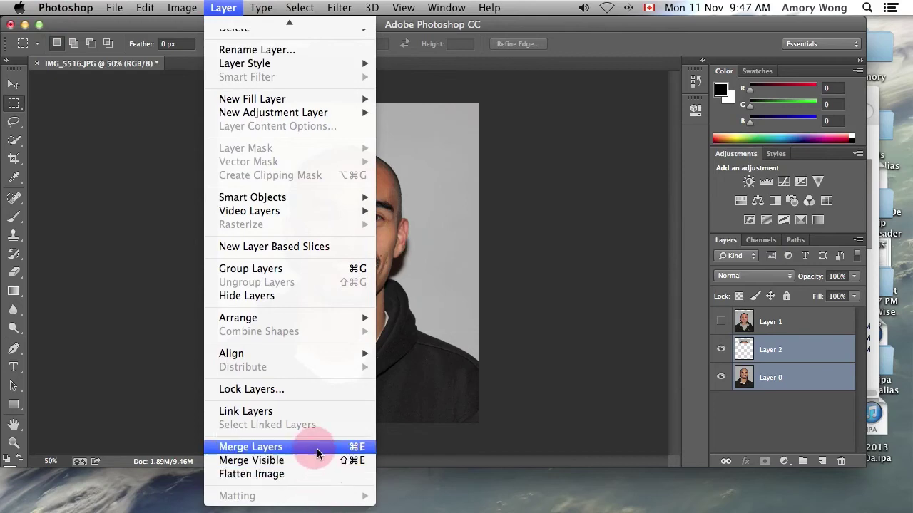
{"action": "left_click", "coordinate": [318, 454]}
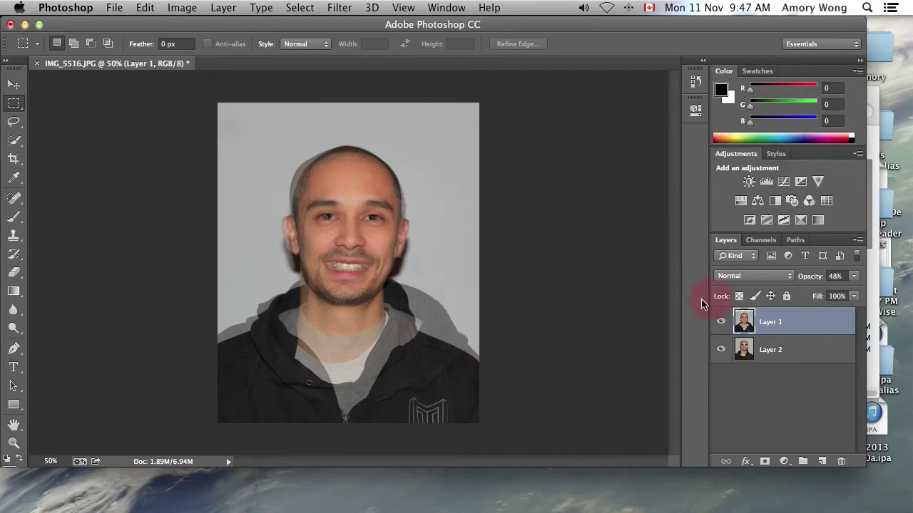
Add a Reveal All (white) layer mask to Layer 1
{"action": "left_click", "coordinate": [223, 7]}
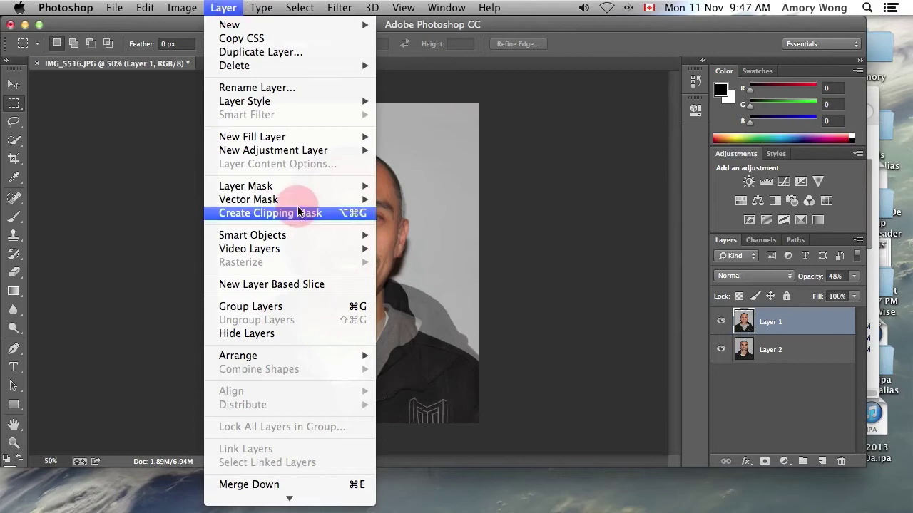
{"action": "mouse_move", "coordinate": [299, 187]}
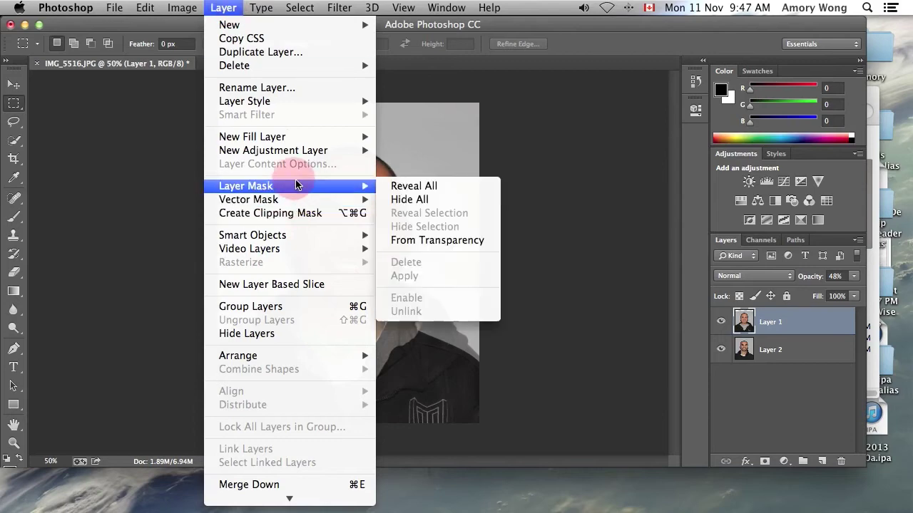
{"action": "left_click", "coordinate": [418, 188]}
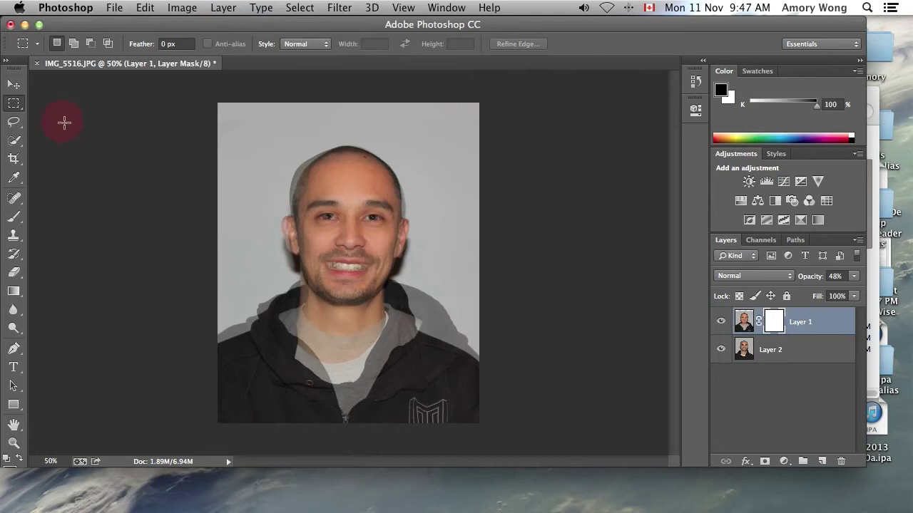
Select the Brush Tool and reset colours to default black and white
{"action": "left_click", "coordinate": [16, 220]}
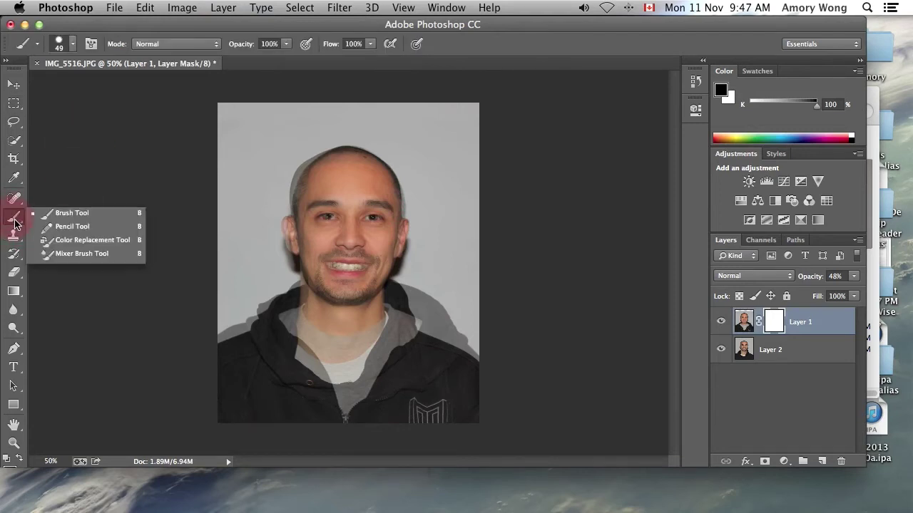
{"action": "left_click_drag", "start_coordinate": [16, 223], "coordinate": [63, 219]}
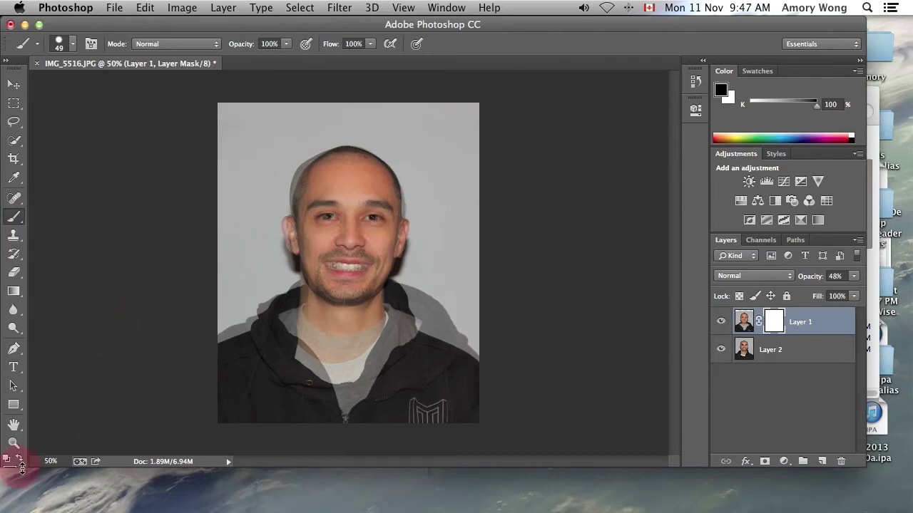
{"action": "left_click", "coordinate": [21, 469]}
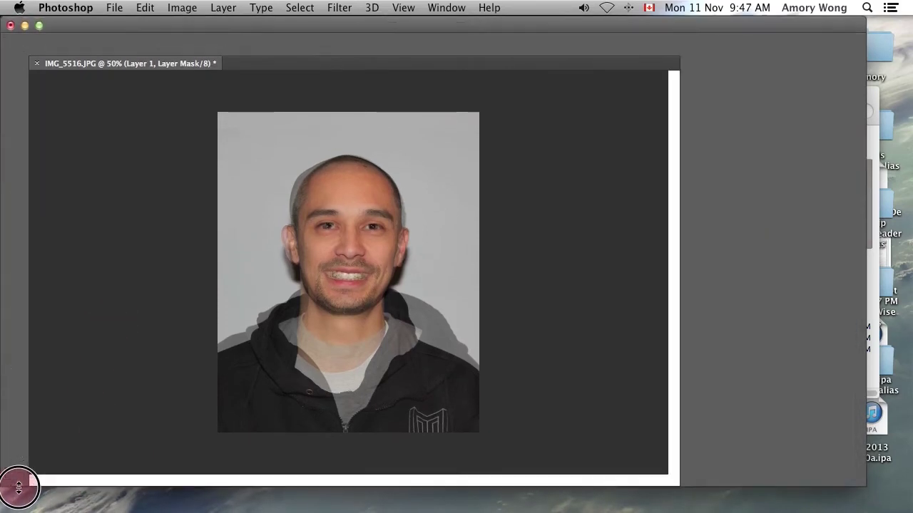
{"action": "left_click", "coordinate": [18, 493]}
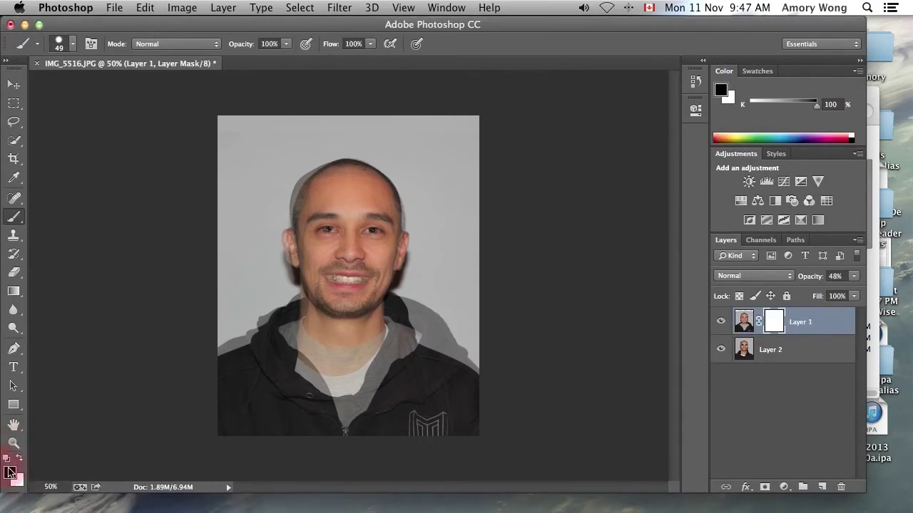
{"action": "left_click", "coordinate": [8, 458]}
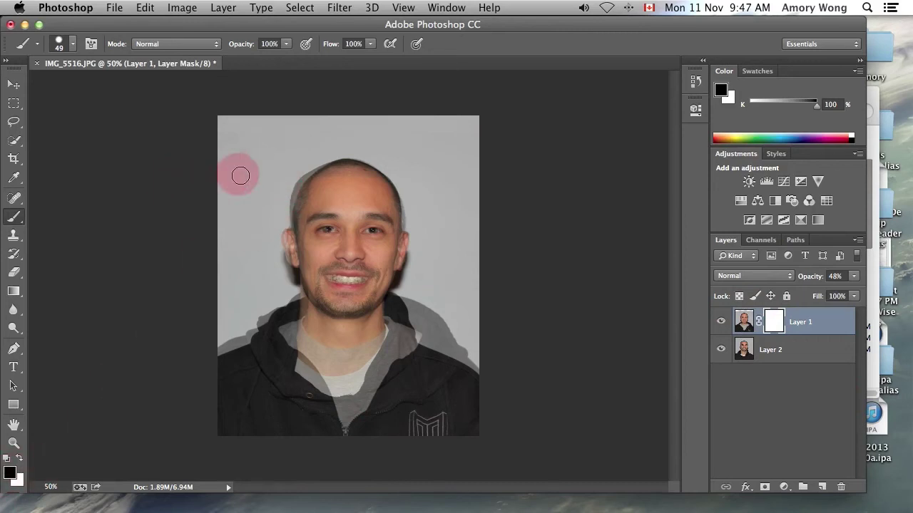
Enlarge the brush to 97 px and paint black over the left side of the top photo
{"action": "left_click", "coordinate": [72, 46]}
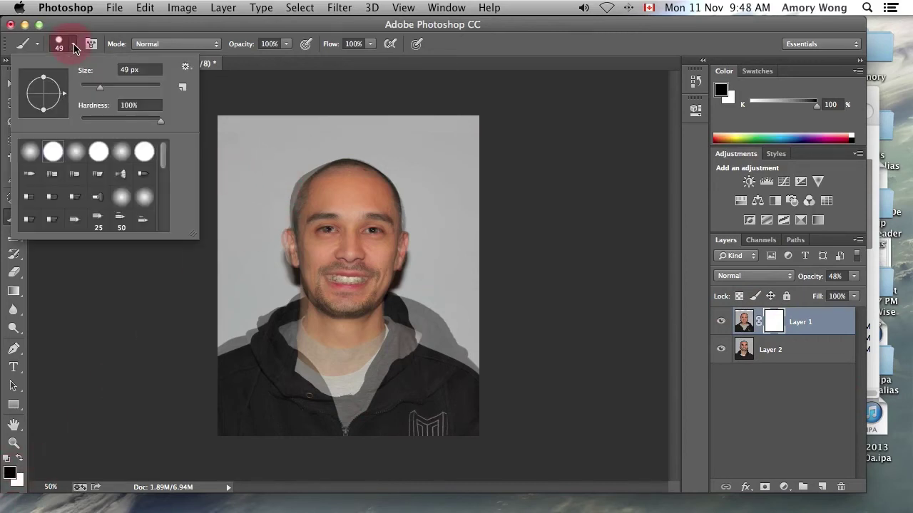
{"action": "left_click_drag", "start_coordinate": [99, 92], "coordinate": [109, 89]}
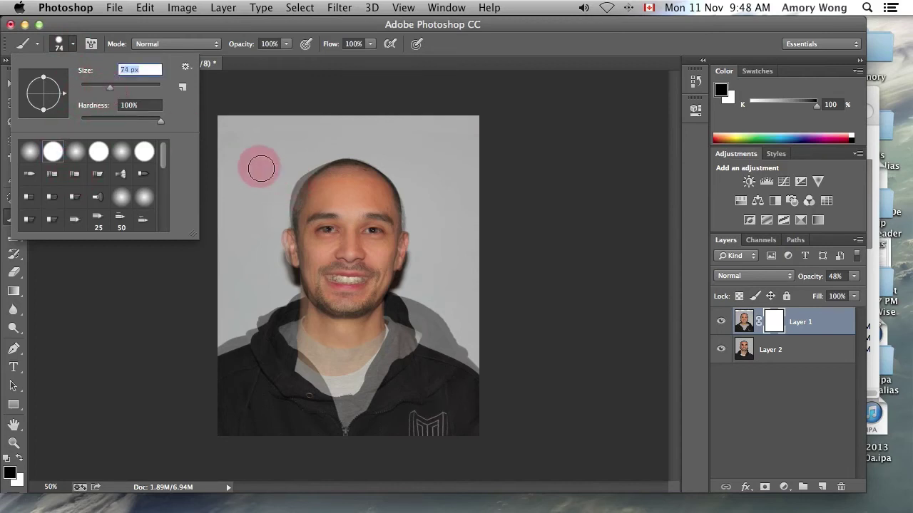
{"action": "left_click_drag", "start_coordinate": [110, 90], "coordinate": [119, 89]}
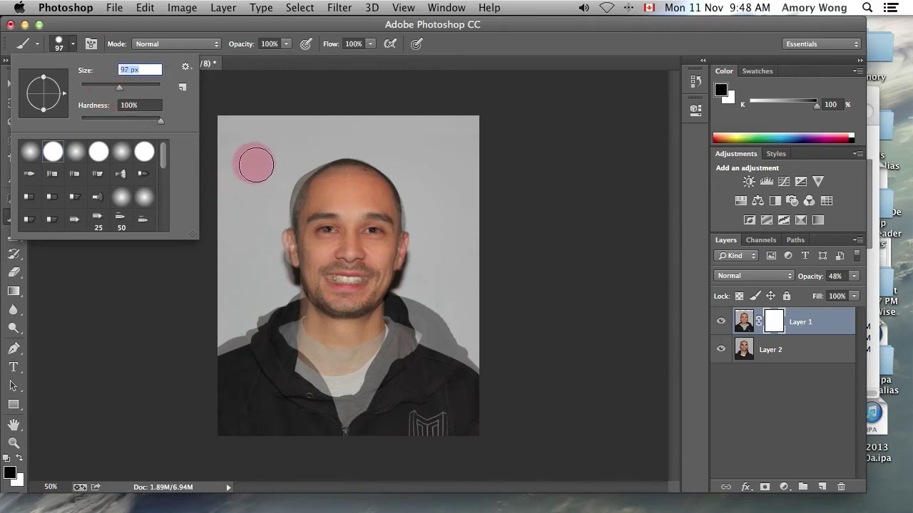
{"action": "left_click", "coordinate": [251, 180]}
{"action": "mouse_move", "coordinate": [251, 179]}
{"action": "left_mouse_down"}
{"action": "mouse_move", "coordinate": [257, 253]}
{"action": "mouse_move", "coordinate": [236, 142]}
{"action": "mouse_move", "coordinate": [247, 122]}
{"action": "mouse_move", "coordinate": [256, 129]}
{"action": "mouse_move", "coordinate": [273, 121]}
{"action": "mouse_move", "coordinate": [271, 201]}
{"action": "mouse_move", "coordinate": [271, 166]}
{"action": "mouse_move", "coordinate": [282, 161]}
{"action": "mouse_move", "coordinate": [281, 218]}
{"action": "mouse_move", "coordinate": [270, 324]}
{"action": "mouse_move", "coordinate": [263, 266]}
{"action": "mouse_move", "coordinate": [242, 293]}
{"action": "mouse_move", "coordinate": [238, 331]}
{"action": "mouse_move", "coordinate": [231, 326]}
{"action": "mouse_move", "coordinate": [246, 440]}
{"action": "mouse_move", "coordinate": [271, 409]}
{"action": "mouse_move", "coordinate": [268, 330]}
{"action": "mouse_move", "coordinate": [286, 278]}
{"action": "mouse_move", "coordinate": [294, 132]}
{"action": "mouse_move", "coordinate": [238, 124]}
{"action": "mouse_move", "coordinate": [218, 169]}
{"action": "mouse_move", "coordinate": [240, 232]}
{"action": "left_mouse_up"}
Switch to a hard round brush and mask out the left cheek, hair edge, hoodie and neck
{"action": "left_click", "coordinate": [71, 43]}
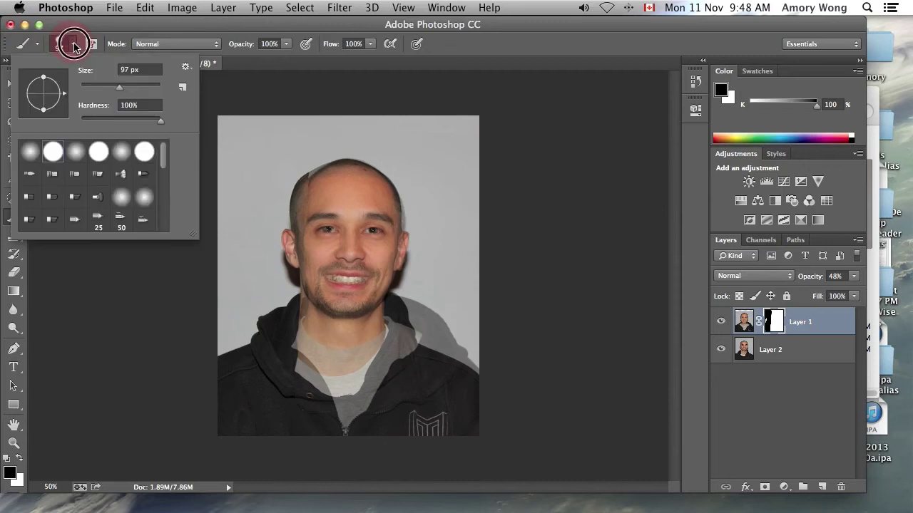
{"action": "left_click", "coordinate": [60, 155]}
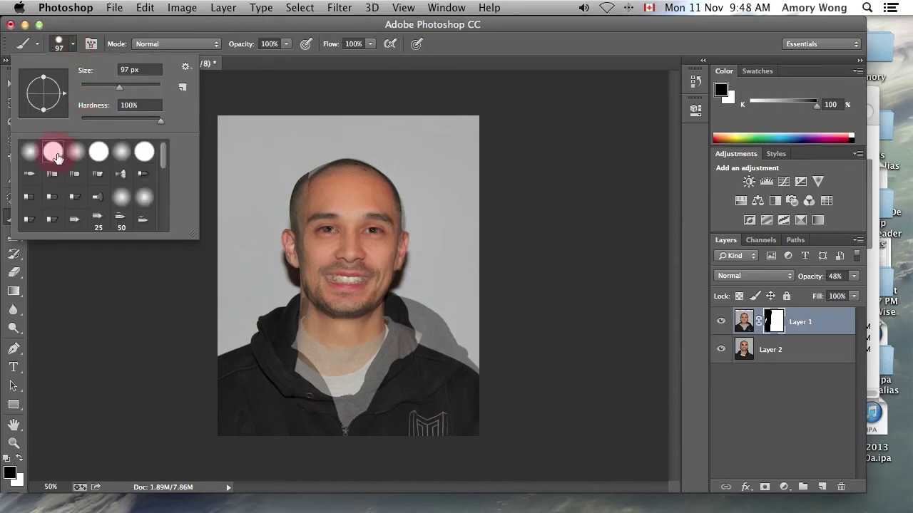
{"action": "left_click", "coordinate": [64, 46]}
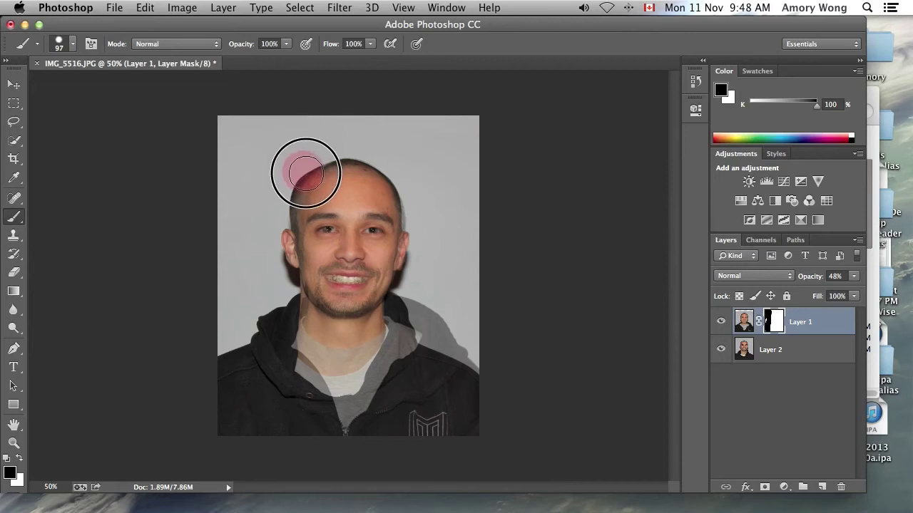
{"action": "mouse_move", "coordinate": [300, 295]}
{"action": "left_mouse_down"}
{"action": "mouse_move", "coordinate": [304, 321]}
{"action": "mouse_move", "coordinate": [296, 280]}
{"action": "mouse_move", "coordinate": [297, 464]}
{"action": "left_mouse_up"}
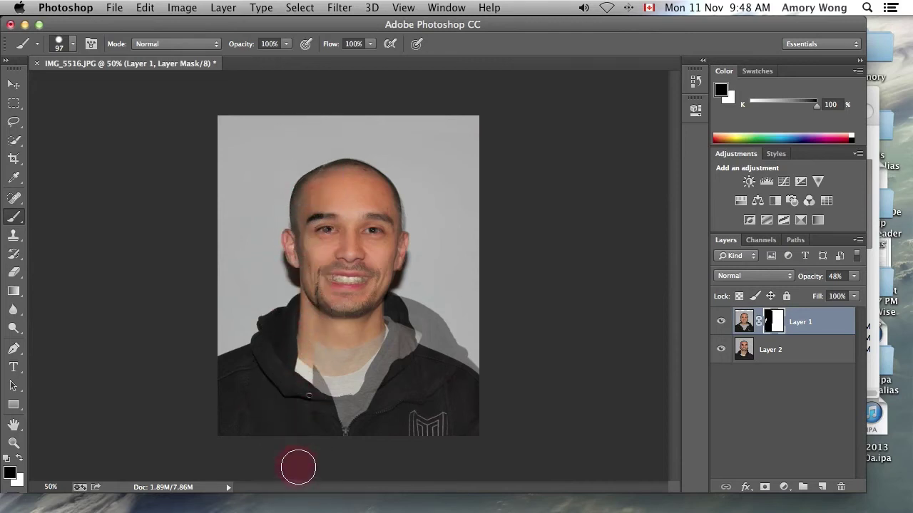
{"action": "left_click", "coordinate": [271, 430]}
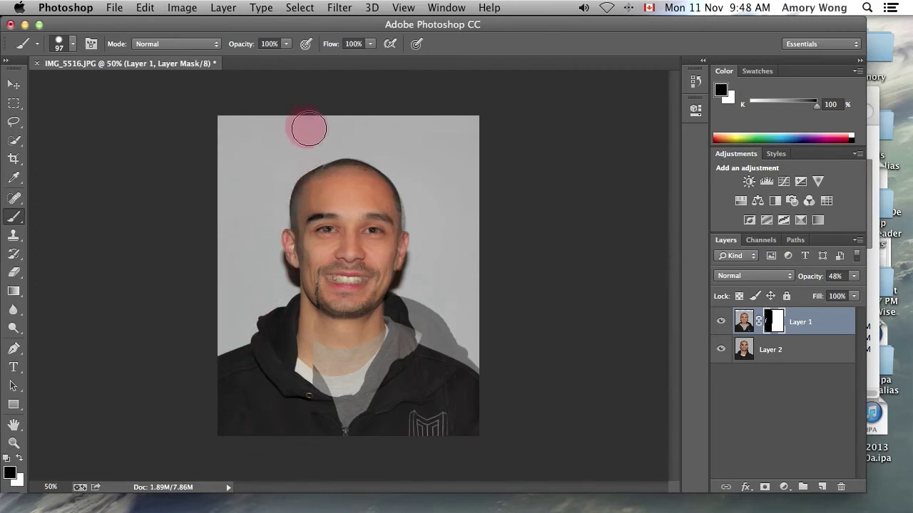
{"action": "mouse_move", "coordinate": [306, 126]}
{"action": "left_mouse_down"}
{"action": "mouse_move", "coordinate": [309, 164]}
{"action": "mouse_move", "coordinate": [295, 197]}
{"action": "mouse_move", "coordinate": [310, 183]}
{"action": "mouse_move", "coordinate": [311, 250]}
{"action": "mouse_move", "coordinate": [300, 291]}
{"action": "mouse_move", "coordinate": [306, 244]}
{"action": "mouse_move", "coordinate": [301, 346]}
{"action": "mouse_move", "coordinate": [315, 431]}
{"action": "mouse_move", "coordinate": [334, 408]}
{"action": "mouse_move", "coordinate": [306, 375]}
{"action": "mouse_move", "coordinate": [271, 406]}
{"action": "mouse_move", "coordinate": [309, 426]}
{"action": "left_mouse_up"}
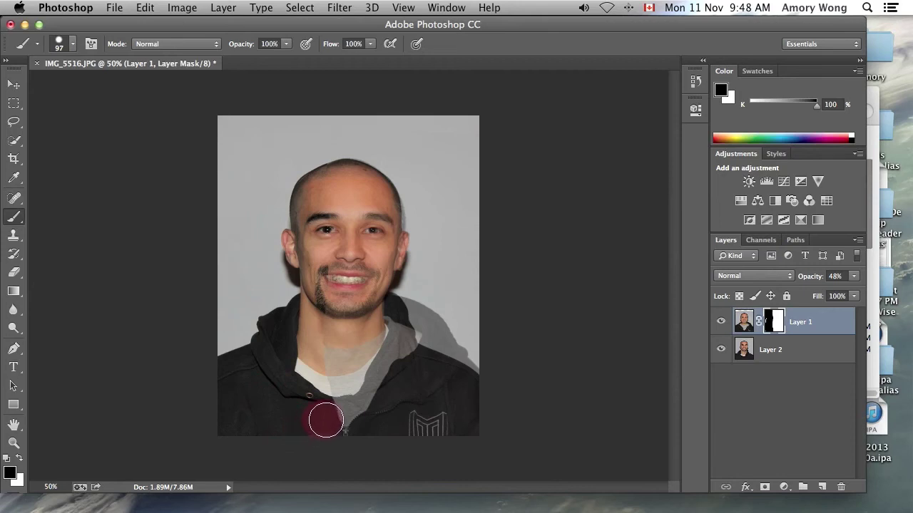
{"action": "mouse_move", "coordinate": [325, 422]}
{"action": "left_mouse_down"}
{"action": "mouse_move", "coordinate": [236, 373]}
{"action": "mouse_move", "coordinate": [298, 388]}
{"action": "mouse_move", "coordinate": [319, 404]}
{"action": "mouse_move", "coordinate": [316, 355]}
{"action": "mouse_move", "coordinate": [316, 378]}
{"action": "left_mouse_up"}
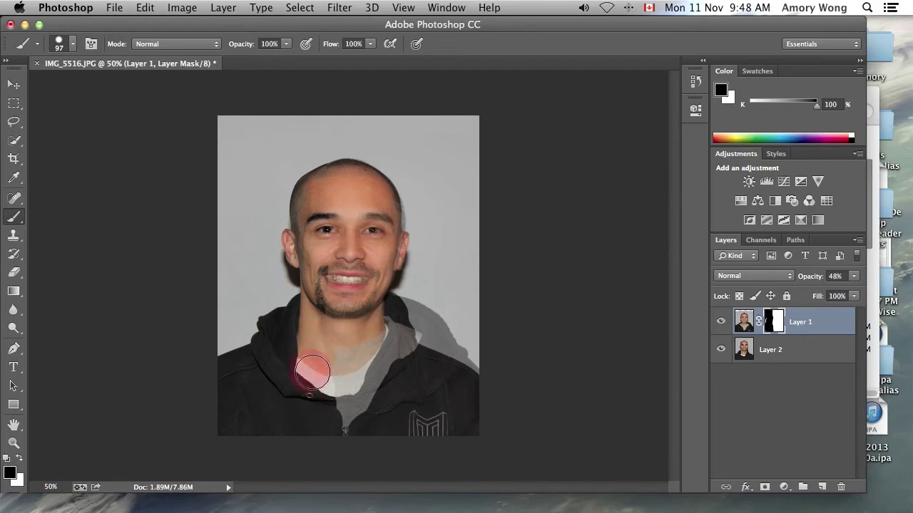
{"action": "mouse_move", "coordinate": [317, 375]}
{"action": "left_mouse_down"}
{"action": "mouse_move", "coordinate": [313, 303]}
{"action": "mouse_move", "coordinate": [306, 314]}
{"action": "mouse_move", "coordinate": [318, 314]}
{"action": "mouse_move", "coordinate": [318, 260]}
{"action": "left_mouse_up"}
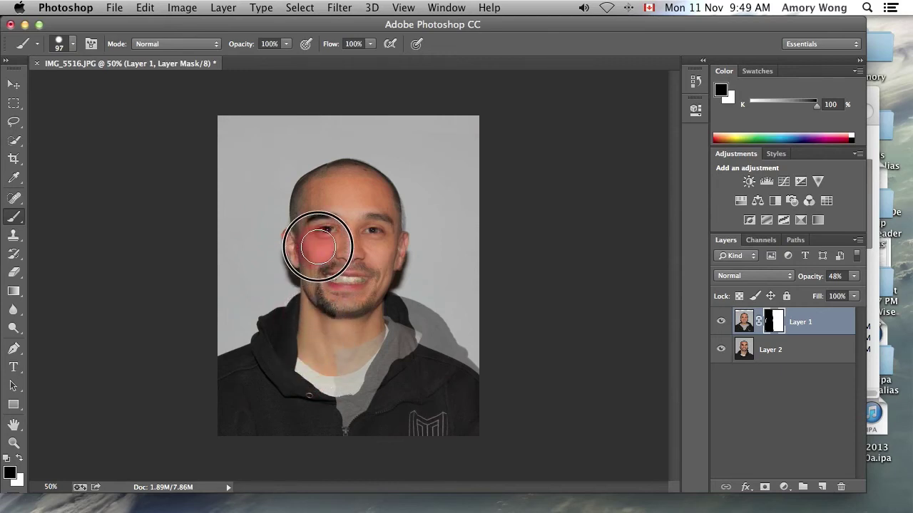
{"action": "left_click_drag", "start_coordinate": [318, 245], "coordinate": [326, 147]}
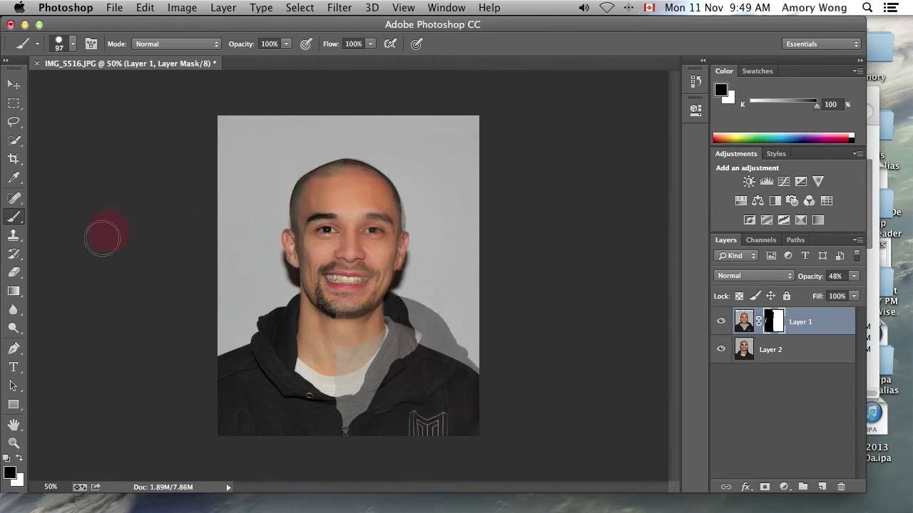
{"action": "left_click_drag", "start_coordinate": [102, 238], "coordinate": [96, 309]}
{"action": "mouse_move", "coordinate": [191, 354]}
{"action": "left_mouse_down"}
{"action": "mouse_move", "coordinate": [239, 291]}
{"action": "mouse_move", "coordinate": [288, 324]}
{"action": "left_mouse_up"}
With a 0% hardness soft round brush, blend the mask over the head, forehead, mouth and neck
{"action": "left_click", "coordinate": [74, 44]}
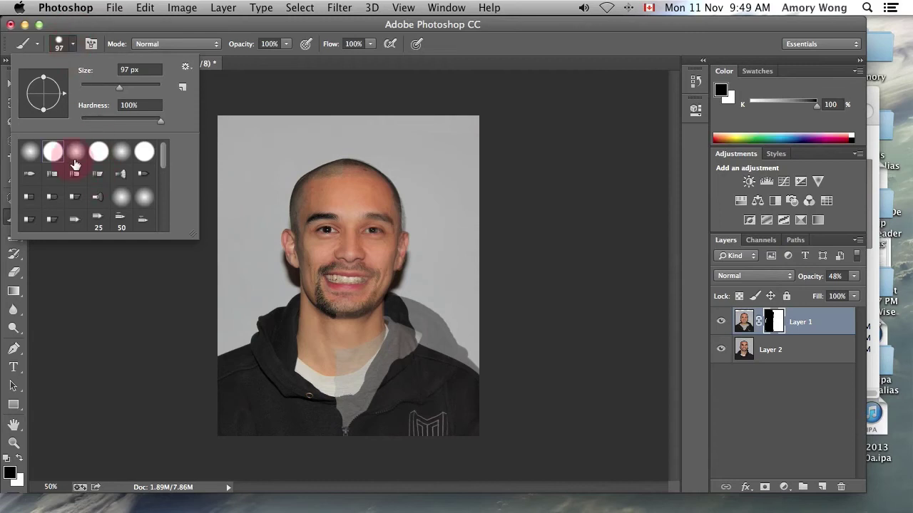
{"action": "left_click", "coordinate": [139, 152]}
{"action": "left_click", "coordinate": [124, 156]}
{"action": "left_click", "coordinate": [343, 163]}
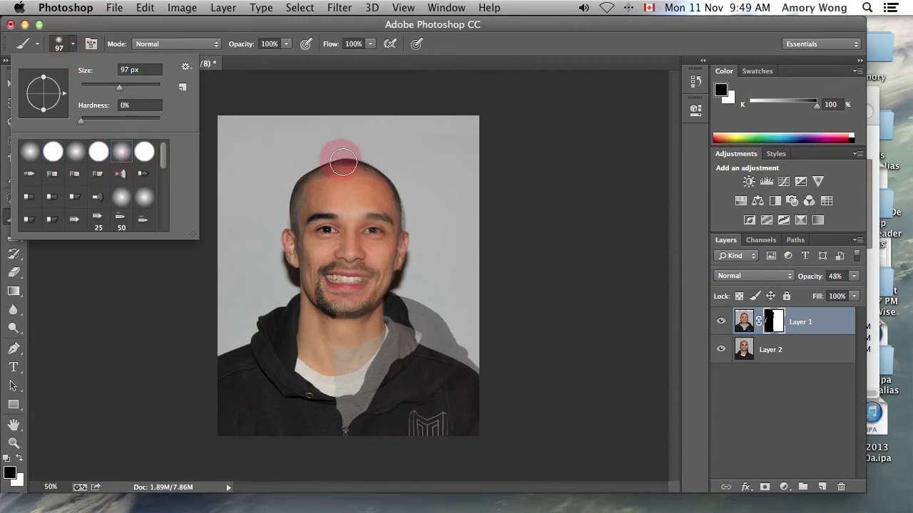
{"action": "mouse_move", "coordinate": [338, 151]}
{"action": "left_mouse_down"}
{"action": "mouse_move", "coordinate": [323, 177]}
{"action": "mouse_move", "coordinate": [332, 179]}
{"action": "mouse_move", "coordinate": [338, 161]}
{"action": "mouse_move", "coordinate": [325, 232]}
{"action": "mouse_move", "coordinate": [325, 212]}
{"action": "mouse_move", "coordinate": [334, 259]}
{"action": "mouse_move", "coordinate": [334, 272]}
{"action": "mouse_move", "coordinate": [324, 251]}
{"action": "mouse_move", "coordinate": [328, 337]}
{"action": "mouse_move", "coordinate": [333, 321]}
{"action": "mouse_move", "coordinate": [326, 438]}
{"action": "left_mouse_up"}
{"action": "left_click", "coordinate": [335, 177]}
{"action": "left_click", "coordinate": [331, 289]}
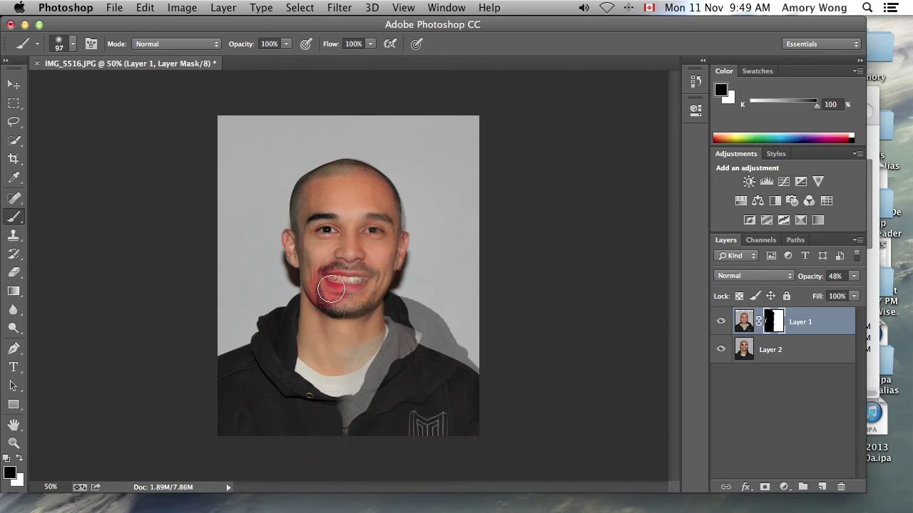
{"action": "mouse_move", "coordinate": [331, 288]}
{"action": "left_mouse_down"}
{"action": "mouse_move", "coordinate": [333, 383]}
{"action": "mouse_move", "coordinate": [323, 356]}
{"action": "mouse_move", "coordinate": [344, 352]}
{"action": "mouse_move", "coordinate": [346, 342]}
{"action": "mouse_move", "coordinate": [331, 372]}
{"action": "mouse_move", "coordinate": [333, 365]}
{"action": "mouse_move", "coordinate": [319, 367]}
{"action": "mouse_move", "coordinate": [294, 402]}
{"action": "mouse_move", "coordinate": [294, 364]}
{"action": "mouse_move", "coordinate": [348, 361]}
{"action": "left_mouse_up"}
{"action": "left_click", "coordinate": [832, 295]}
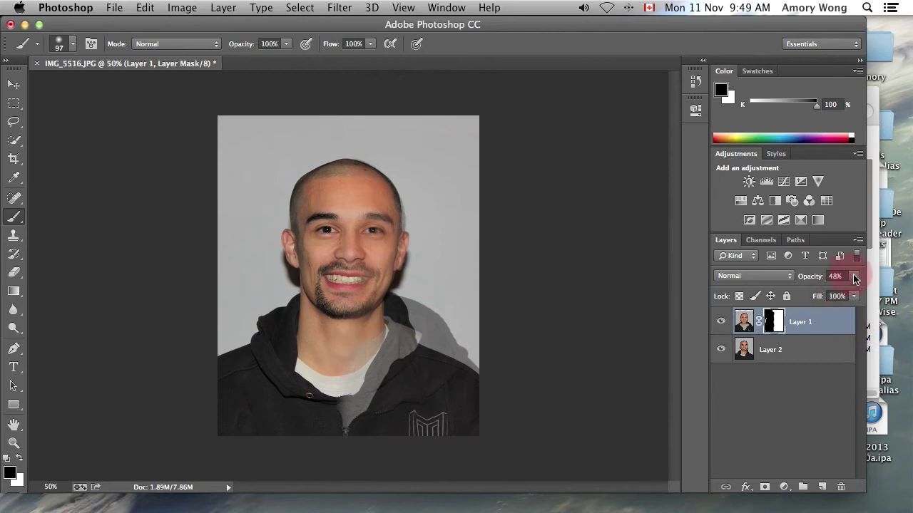
Set Layer 1 opacity to 100% and refine the mask seam from head to chin and neck
{"action": "left_click", "coordinate": [855, 278]}
{"action": "left_click_drag", "start_coordinate": [826, 296], "coordinate": [860, 297]}
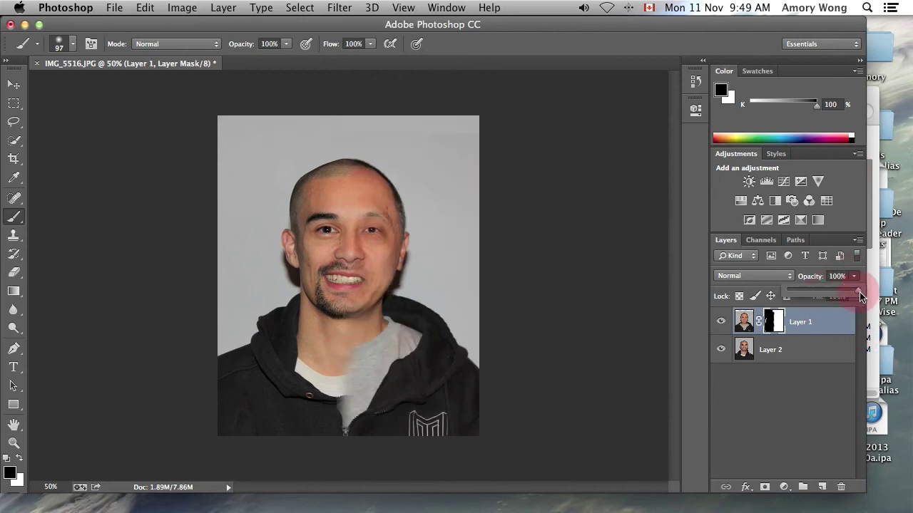
{"action": "mouse_move", "coordinate": [571, 266]}
{"action": "left_mouse_down"}
{"action": "mouse_move", "coordinate": [343, 118]}
{"action": "mouse_move", "coordinate": [315, 131]}
{"action": "mouse_move", "coordinate": [338, 151]}
{"action": "mouse_move", "coordinate": [309, 171]}
{"action": "mouse_move", "coordinate": [335, 163]}
{"action": "left_mouse_up"}
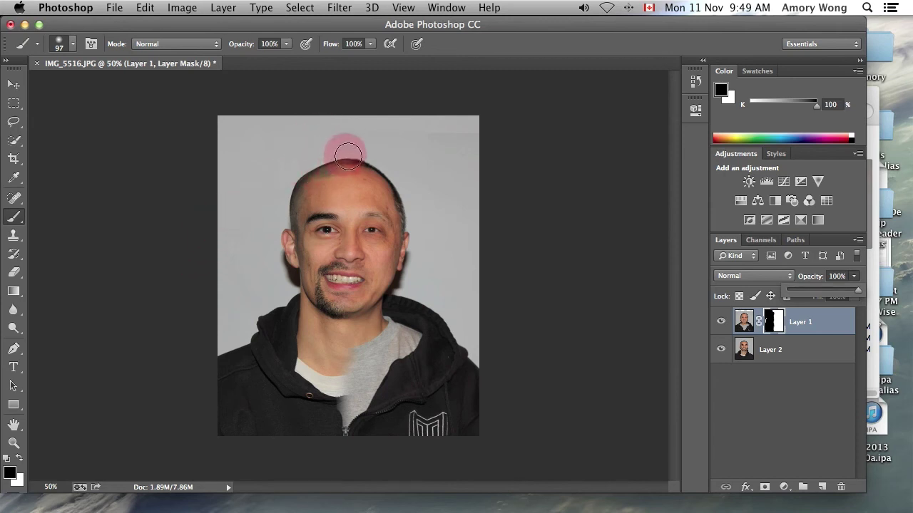
{"action": "mouse_move", "coordinate": [347, 159]}
{"action": "left_mouse_down"}
{"action": "mouse_move", "coordinate": [277, 218]}
{"action": "mouse_move", "coordinate": [353, 160]}
{"action": "mouse_move", "coordinate": [302, 177]}
{"action": "mouse_move", "coordinate": [344, 159]}
{"action": "mouse_move", "coordinate": [239, 294]}
{"action": "mouse_move", "coordinate": [229, 225]}
{"action": "mouse_move", "coordinate": [275, 195]}
{"action": "mouse_move", "coordinate": [334, 134]}
{"action": "mouse_move", "coordinate": [352, 130]}
{"action": "mouse_move", "coordinate": [338, 447]}
{"action": "mouse_move", "coordinate": [332, 266]}
{"action": "left_mouse_up"}
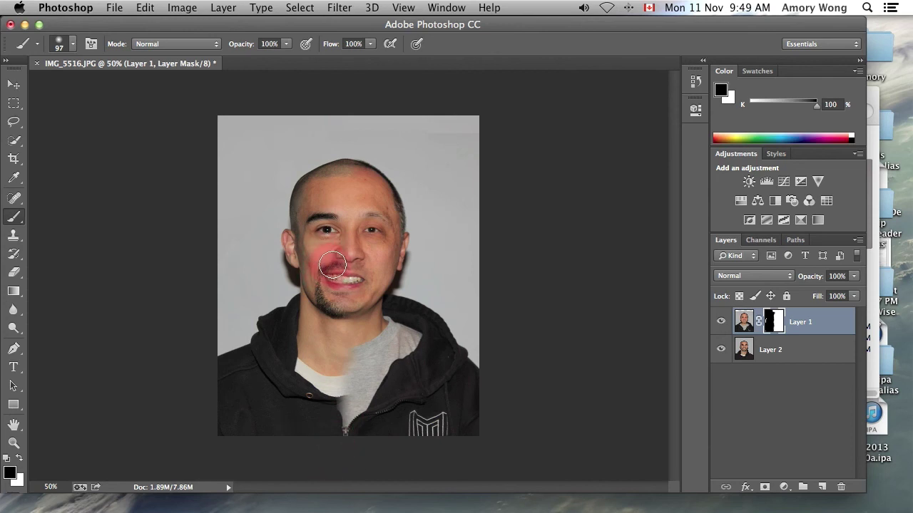
{"action": "mouse_move", "coordinate": [332, 265]}
{"action": "left_mouse_down"}
{"action": "mouse_move", "coordinate": [334, 210]}
{"action": "mouse_move", "coordinate": [320, 316]}
{"action": "mouse_move", "coordinate": [329, 278]}
{"action": "mouse_move", "coordinate": [325, 330]}
{"action": "mouse_move", "coordinate": [346, 393]}
{"action": "mouse_move", "coordinate": [339, 360]}
{"action": "mouse_move", "coordinate": [367, 336]}
{"action": "mouse_move", "coordinate": [343, 366]}
{"action": "mouse_move", "coordinate": [323, 432]}
{"action": "mouse_move", "coordinate": [281, 420]}
{"action": "mouse_move", "coordinate": [316, 386]}
{"action": "mouse_move", "coordinate": [313, 368]}
{"action": "mouse_move", "coordinate": [336, 331]}
{"action": "mouse_move", "coordinate": [275, 355]}
{"action": "mouse_move", "coordinate": [459, 333]}
{"action": "mouse_move", "coordinate": [638, 330]}
{"action": "left_mouse_up"}
{"action": "mouse_move", "coordinate": [342, 361]}
{"action": "left_mouse_down"}
{"action": "mouse_move", "coordinate": [326, 316]}
{"action": "mouse_move", "coordinate": [784, 335]}
{"action": "mouse_move", "coordinate": [404, 281]}
{"action": "mouse_move", "coordinate": [30, 476]}
{"action": "left_mouse_up"}
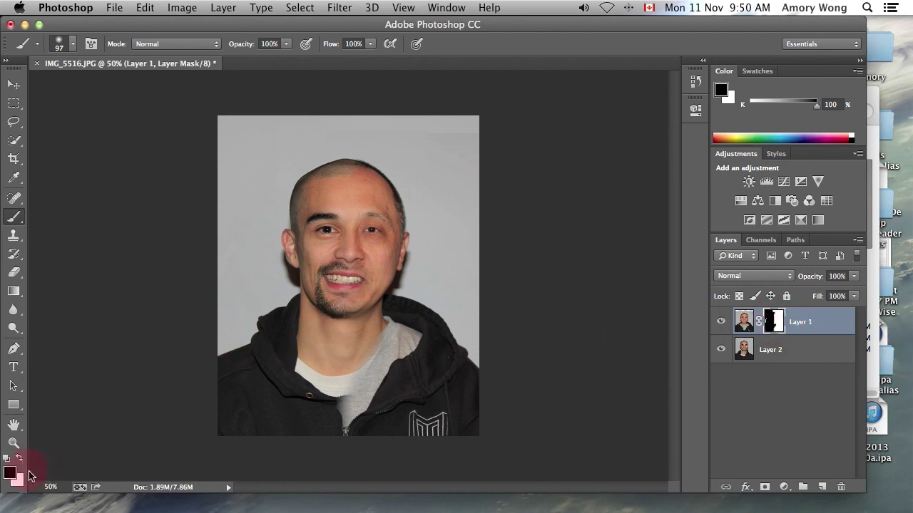
Paint white on Layer 1's mask to restore the right cheek, mouth and neck
{"action": "mouse_move", "coordinate": [543, 329]}
{"action": "left_mouse_down"}
{"action": "mouse_move", "coordinate": [434, 299]}
{"action": "mouse_move", "coordinate": [409, 312]}
{"action": "mouse_move", "coordinate": [386, 304]}
{"action": "mouse_move", "coordinate": [374, 269]}
{"action": "left_mouse_up"}
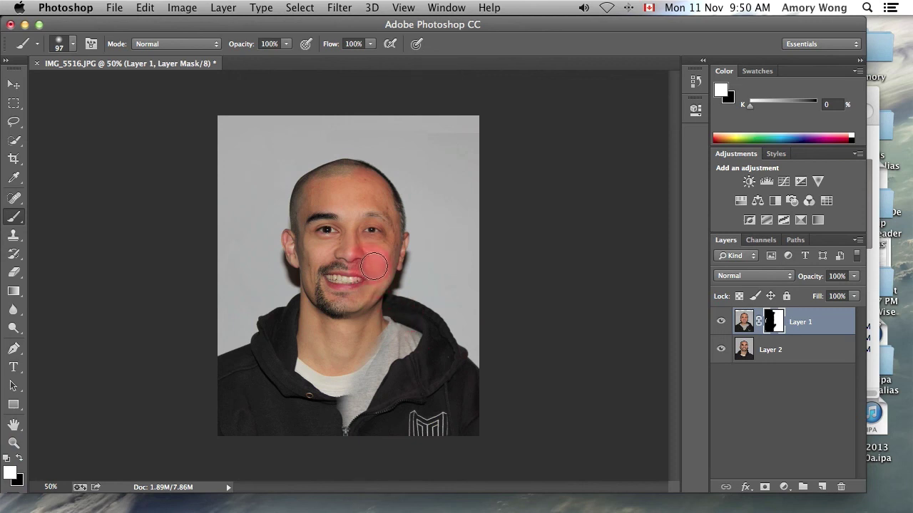
{"action": "mouse_move", "coordinate": [372, 267]}
{"action": "left_mouse_down"}
{"action": "mouse_move", "coordinate": [357, 271]}
{"action": "mouse_move", "coordinate": [367, 267]}
{"action": "mouse_move", "coordinate": [353, 291]}
{"action": "mouse_move", "coordinate": [363, 329]}
{"action": "mouse_move", "coordinate": [357, 336]}
{"action": "mouse_move", "coordinate": [413, 236]}
{"action": "mouse_move", "coordinate": [375, 335]}
{"action": "mouse_move", "coordinate": [365, 315]}
{"action": "mouse_move", "coordinate": [369, 272]}
{"action": "mouse_move", "coordinate": [398, 251]}
{"action": "mouse_move", "coordinate": [384, 263]}
{"action": "mouse_move", "coordinate": [372, 249]}
{"action": "mouse_move", "coordinate": [379, 206]}
{"action": "mouse_move", "coordinate": [356, 187]}
{"action": "mouse_move", "coordinate": [459, 200]}
{"action": "mouse_move", "coordinate": [540, 269]}
{"action": "left_mouse_up"}
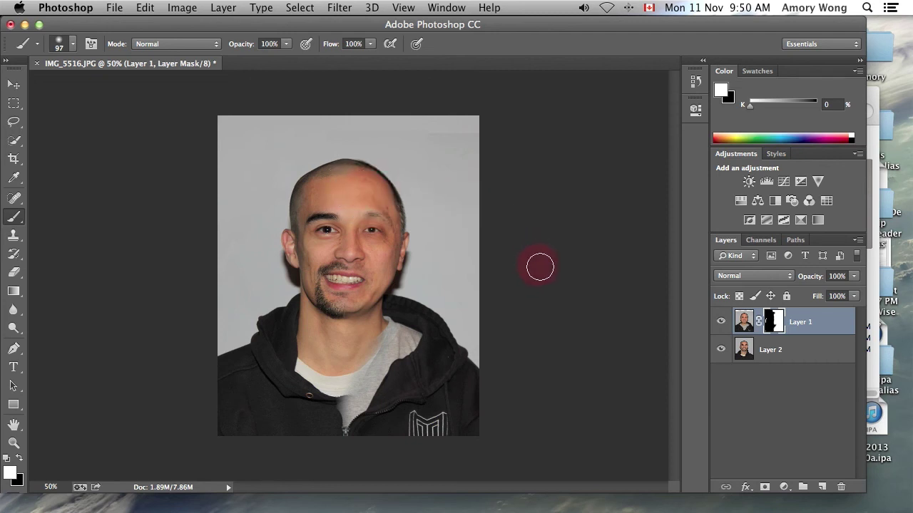
{"action": "mouse_move", "coordinate": [540, 305]}
{"action": "left_mouse_down"}
{"action": "mouse_move", "coordinate": [346, 350]}
{"action": "mouse_move", "coordinate": [476, 358]}
{"action": "mouse_move", "coordinate": [417, 271]}
{"action": "mouse_move", "coordinate": [446, 271]}
{"action": "mouse_move", "coordinate": [434, 336]}
{"action": "mouse_move", "coordinate": [387, 363]}
{"action": "mouse_move", "coordinate": [400, 321]}
{"action": "mouse_move", "coordinate": [355, 404]}
{"action": "mouse_move", "coordinate": [398, 454]}
{"action": "left_mouse_up"}
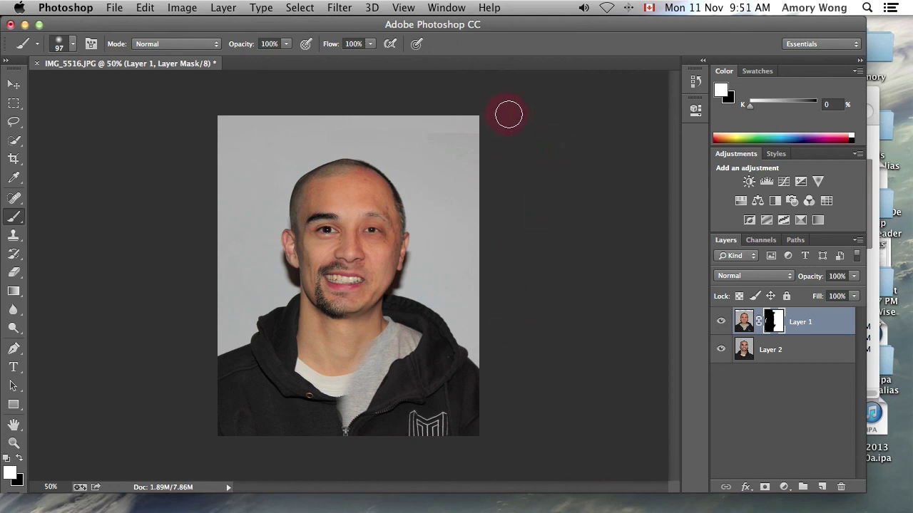
{"action": "left_click", "coordinate": [875, 92]}
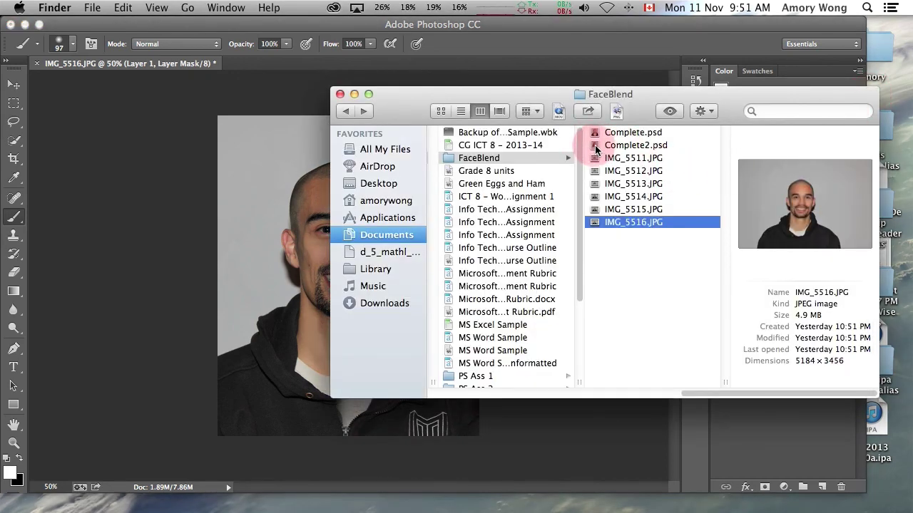
Open Complete2.psd from the FaceBlend folder in Photoshop
{"action": "double_click", "coordinate": [596, 146]}
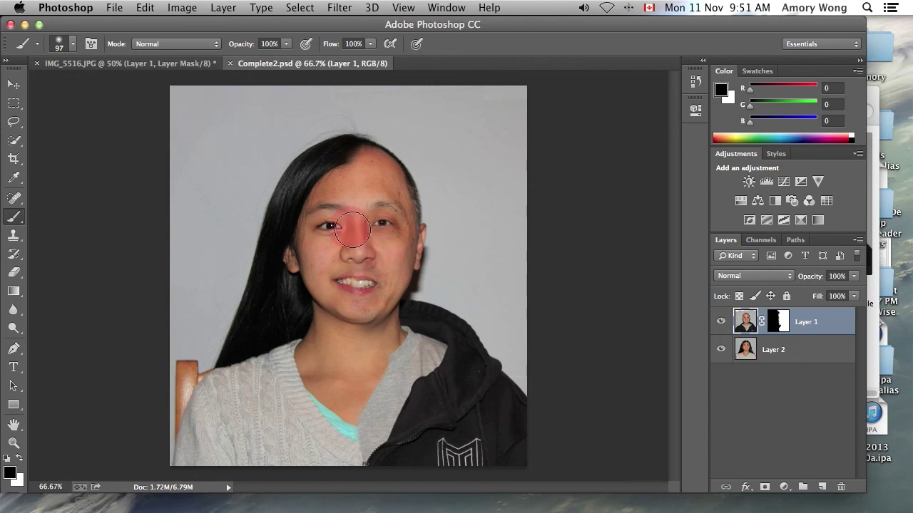
{"action": "mouse_move", "coordinate": [391, 146]}
{"action": "left_mouse_down"}
{"action": "mouse_move", "coordinate": [367, 171]}
{"action": "mouse_move", "coordinate": [387, 151]}
{"action": "mouse_move", "coordinate": [352, 171]}
{"action": "mouse_move", "coordinate": [399, 139]}
{"action": "mouse_move", "coordinate": [434, 160]}
{"action": "mouse_move", "coordinate": [399, 322]}
{"action": "mouse_move", "coordinate": [376, 241]}
{"action": "mouse_move", "coordinate": [436, 414]}
{"action": "mouse_move", "coordinate": [266, 444]}
{"action": "mouse_move", "coordinate": [324, 382]}
{"action": "mouse_move", "coordinate": [494, 357]}
{"action": "mouse_move", "coordinate": [364, 308]}
{"action": "mouse_move", "coordinate": [350, 289]}
{"action": "mouse_move", "coordinate": [392, 289]}
{"action": "mouse_move", "coordinate": [360, 297]}
{"action": "mouse_move", "coordinate": [356, 204]}
{"action": "mouse_move", "coordinate": [352, 296]}
{"action": "mouse_move", "coordinate": [348, 246]}
{"action": "mouse_move", "coordinate": [365, 326]}
{"action": "mouse_move", "coordinate": [391, 291]}
{"action": "mouse_move", "coordinate": [360, 382]}
{"action": "mouse_move", "coordinate": [418, 329]}
{"action": "mouse_move", "coordinate": [407, 345]}
{"action": "mouse_move", "coordinate": [321, 361]}
{"action": "mouse_move", "coordinate": [300, 336]}
{"action": "mouse_move", "coordinate": [386, 347]}
{"action": "mouse_move", "coordinate": [373, 332]}
{"action": "mouse_move", "coordinate": [387, 316]}
{"action": "mouse_move", "coordinate": [142, 446]}
{"action": "left_mouse_up"}
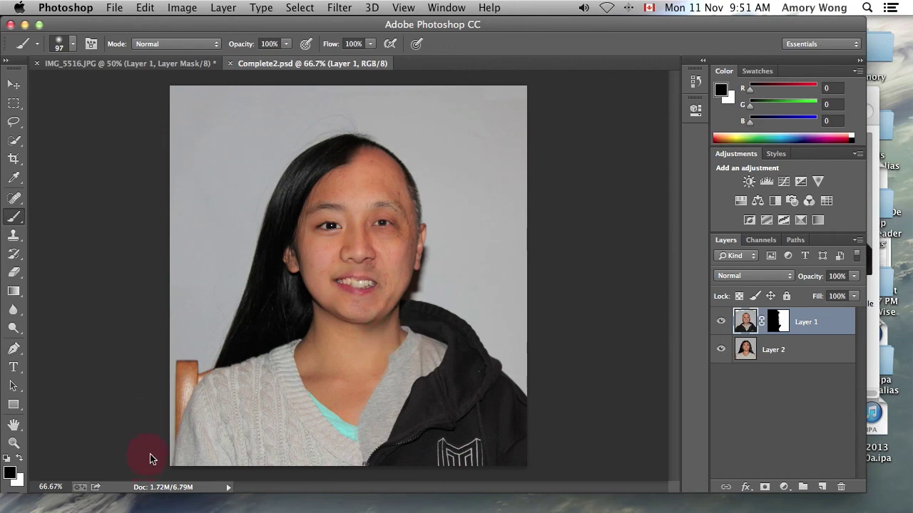